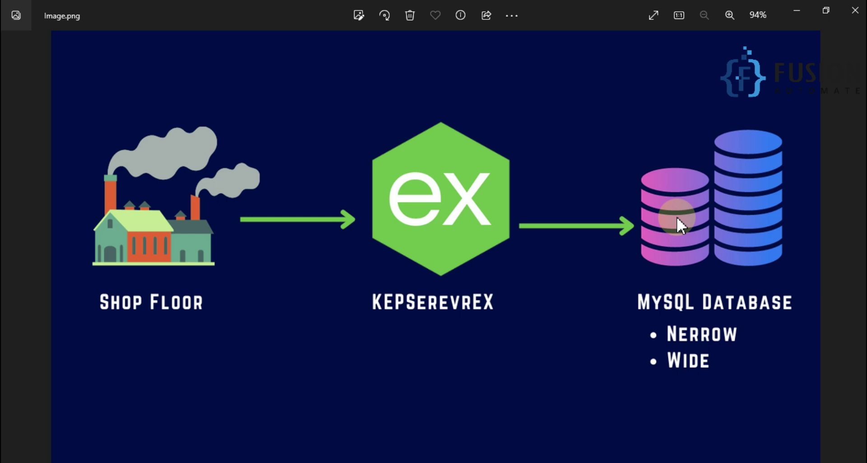
# Step: Open the Windows Start menu from the taskbar to search for an app
pyautogui.click(13, 461)
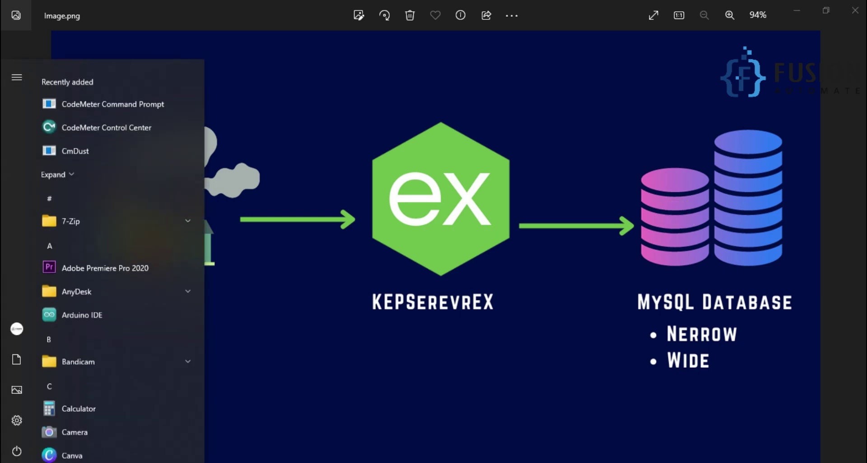
# Step: Launch ODBC Data Sources (32-bit) by searching 'odb' and show the System DSN tab
pyautogui.write('odb')
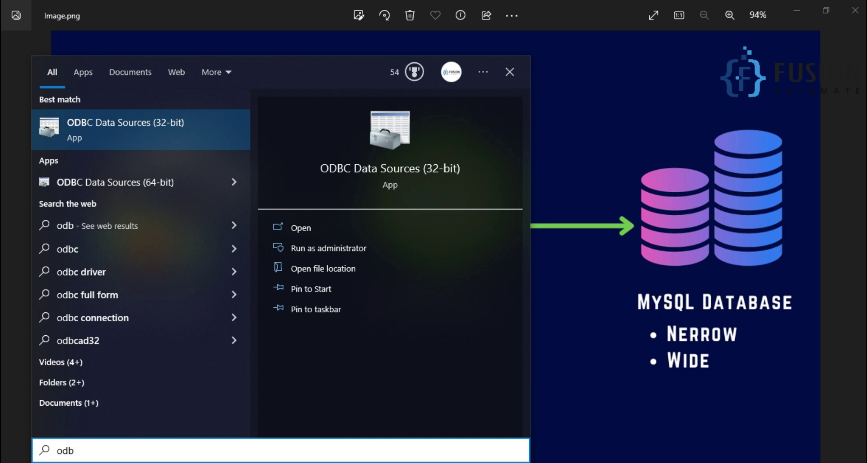
pyautogui.click(113, 128)
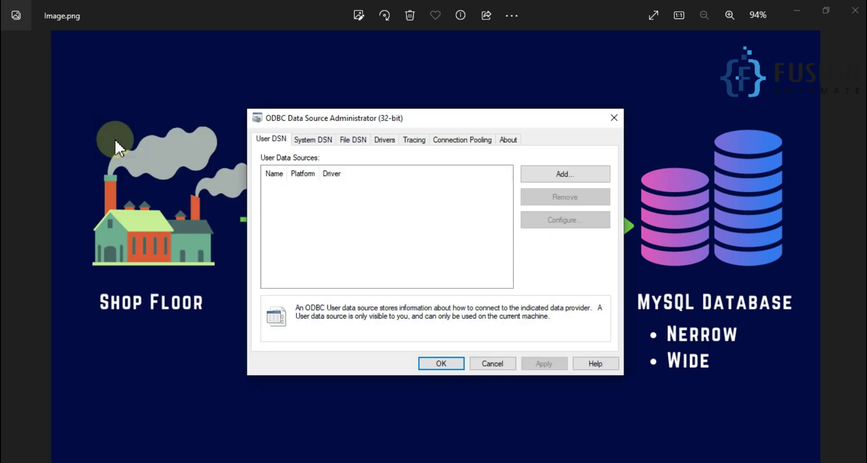
pyautogui.click(312, 140)
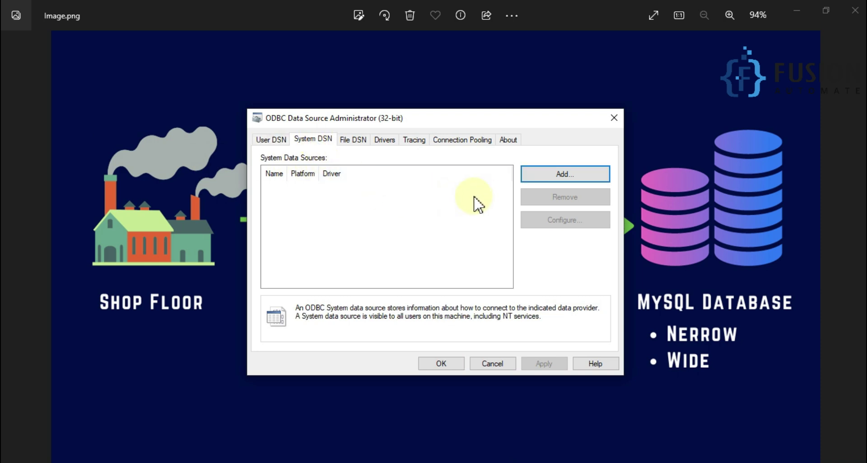
# Step: Add a new system data source using the MySQL ODBC 8.0 Unicode Driver
pyautogui.click(546, 180)
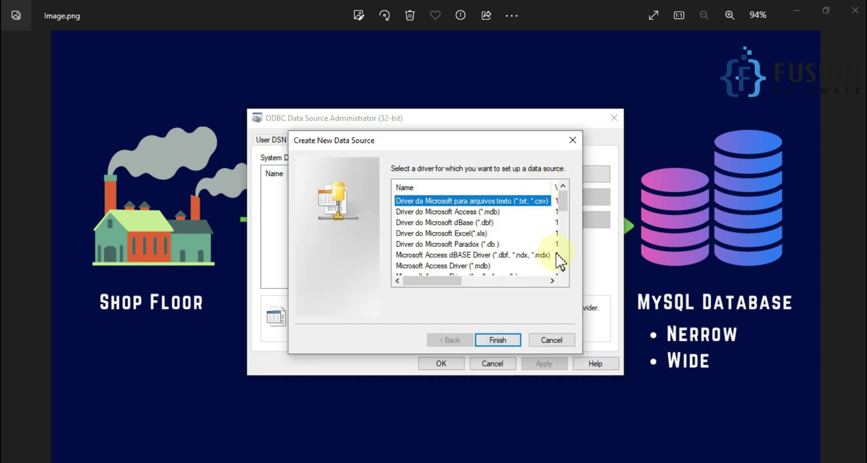
pyautogui.scroll(-1, 551, 243)
pyautogui.scroll(-4, 551, 244)
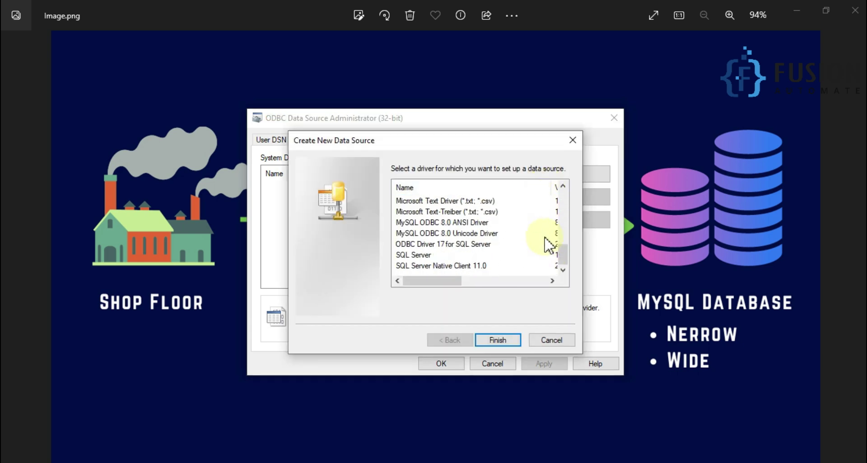
pyautogui.click(420, 233)
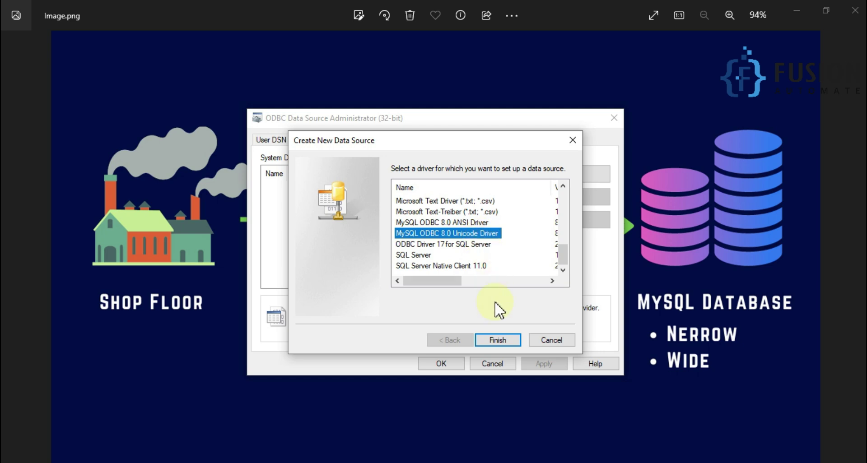
pyautogui.click(503, 340)
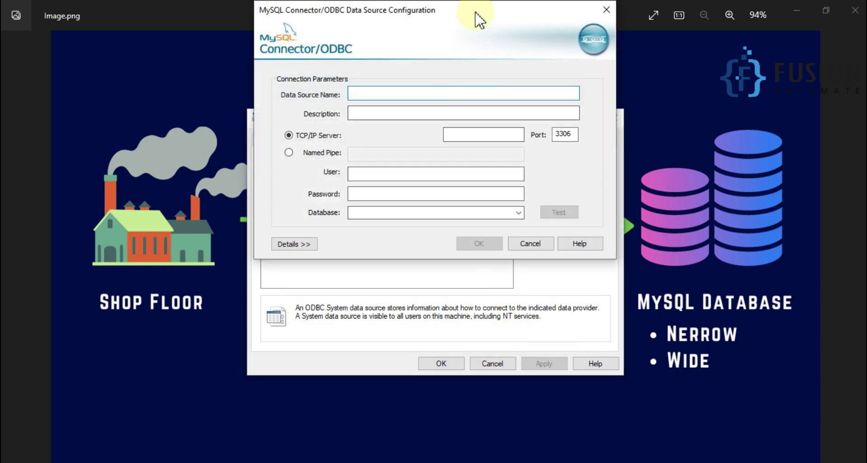
# Step: Enter KEP as the Data Source Name, leaving the port at 3306
pyautogui.moveTo(479, 15); pyautogui.dragTo(496, 134)
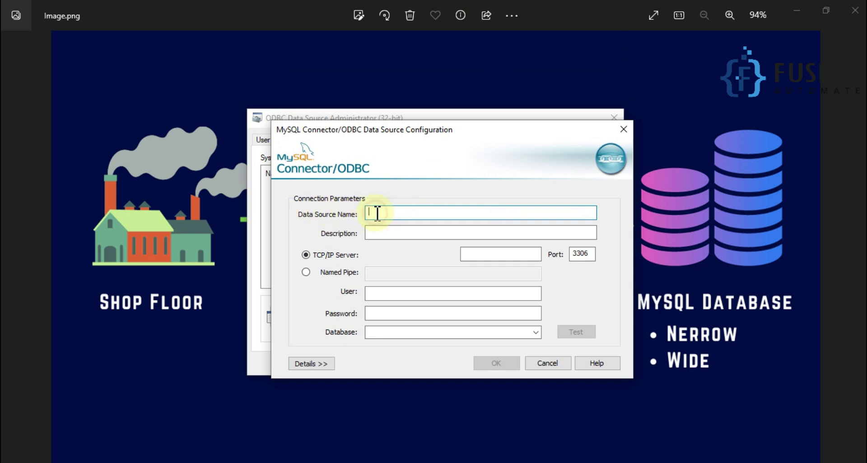
pyautogui.write('KEP')
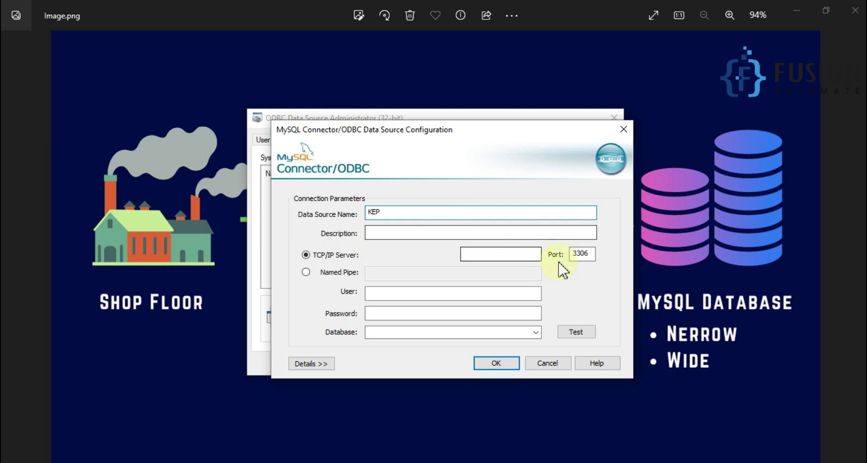
pyautogui.moveTo(592, 253); pyautogui.dragTo(577, 253)
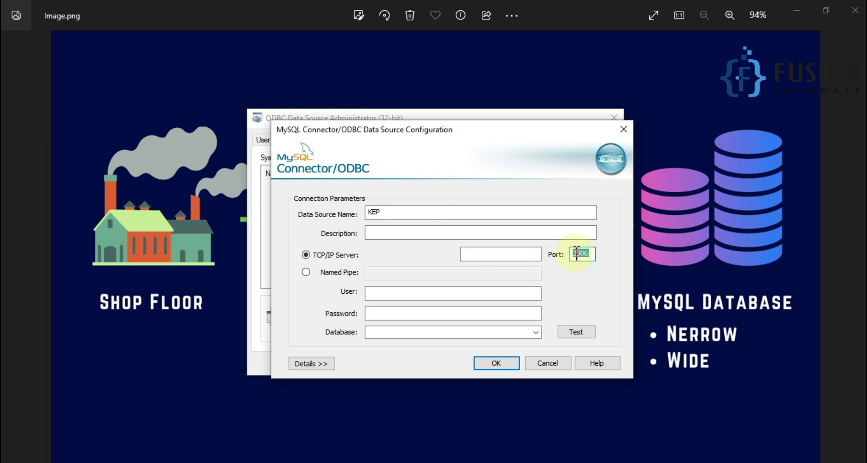
pyautogui.click(590, 254)
pyautogui.click(519, 254)
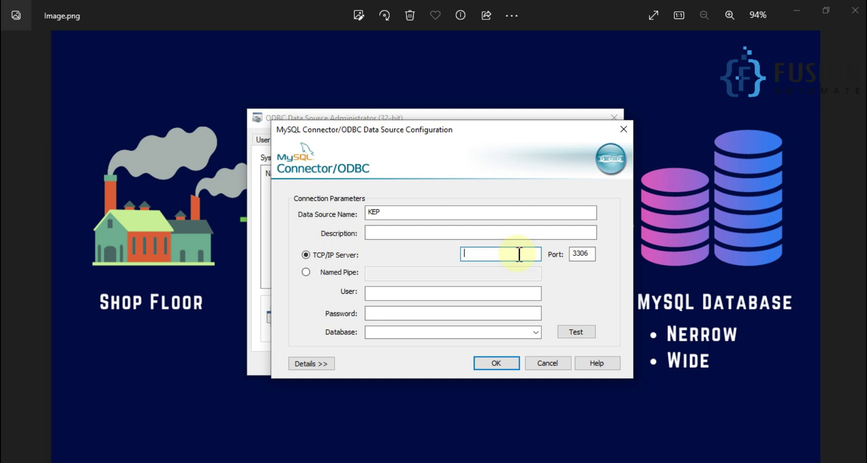
pyautogui.click(204, 461)
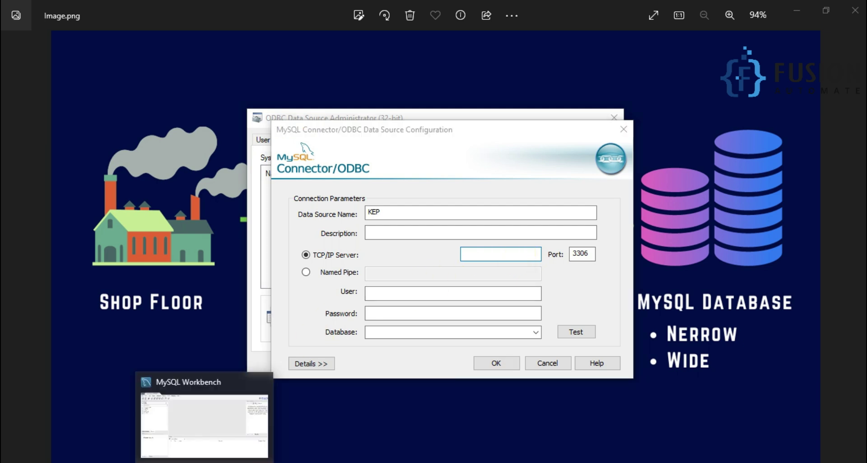
# Step: Set the TCP/IP Server to 127.0.0.1 in the Connector/ODBC dialog
pyautogui.click(204, 424)
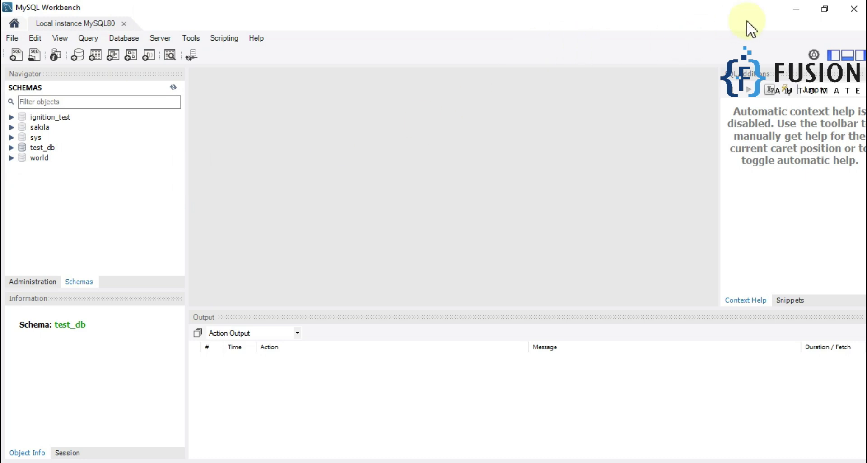
pyautogui.click(797, 9)
pyautogui.click(491, 254)
pyautogui.write('127.0.0')
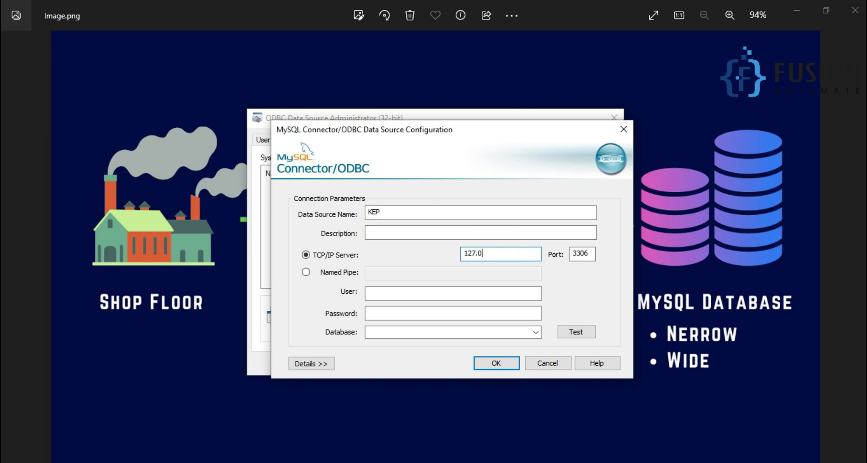
pyautogui.write('.1')
pyautogui.click(463, 298)
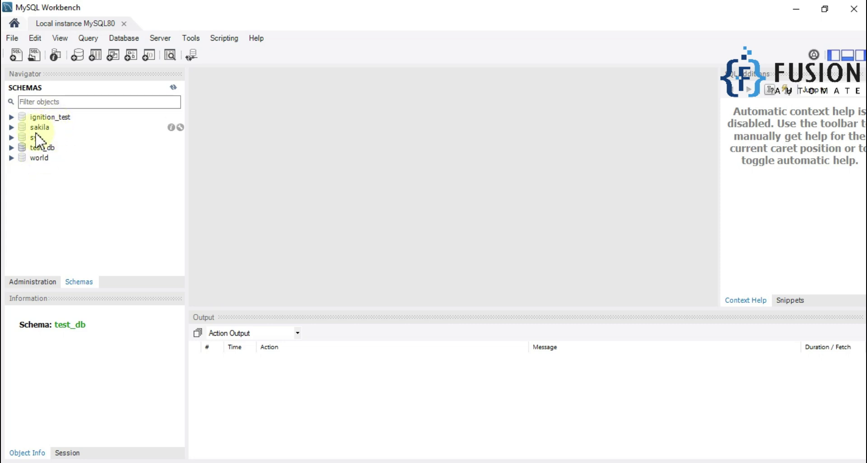
# Step: Launch MySQL Workbench 8.0 CE by searching 'mysql' in the Start menu
pyautogui.click(851, 15)
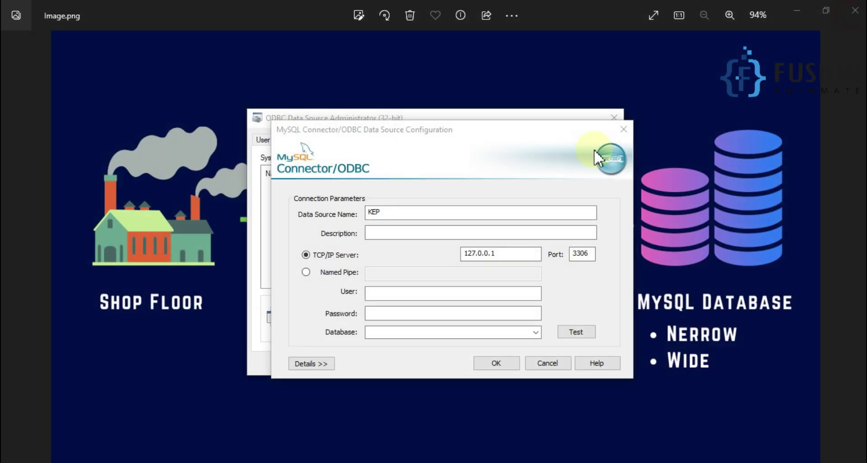
pyautogui.press('super')
pyautogui.write('mysql')
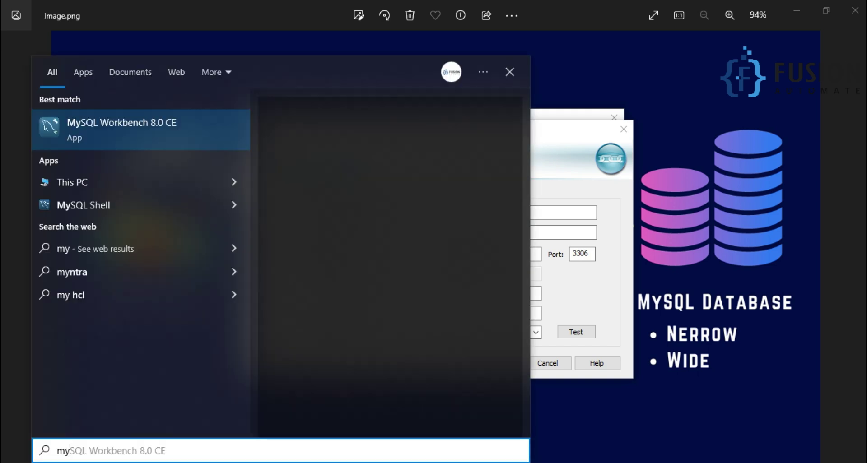
pyautogui.press('Return')
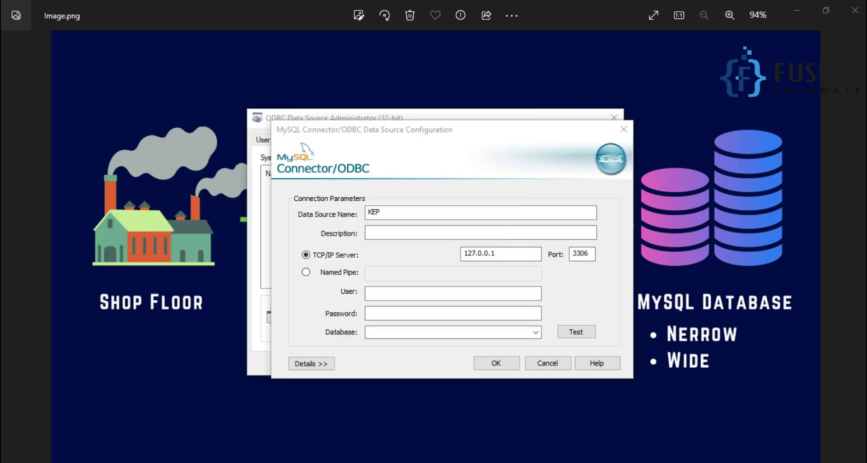
# Step: Connect Workbench to Local instance MySQL80 with the root password, then minimize it
pyautogui.click(470, 344)
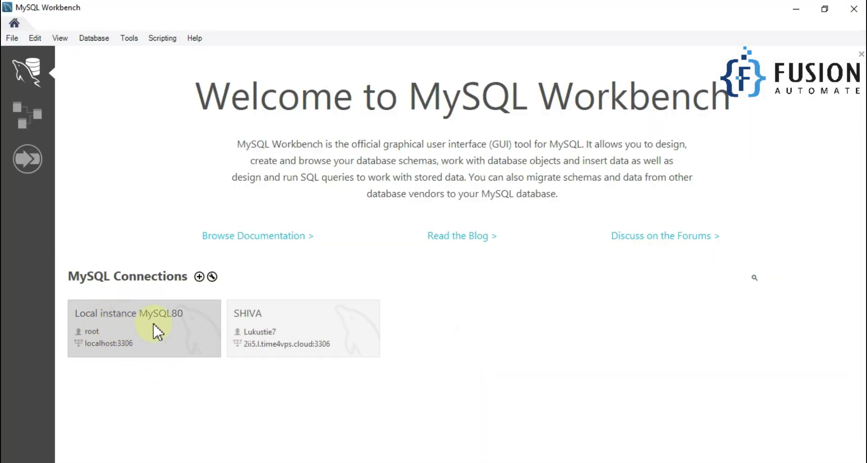
pyautogui.click(134, 324)
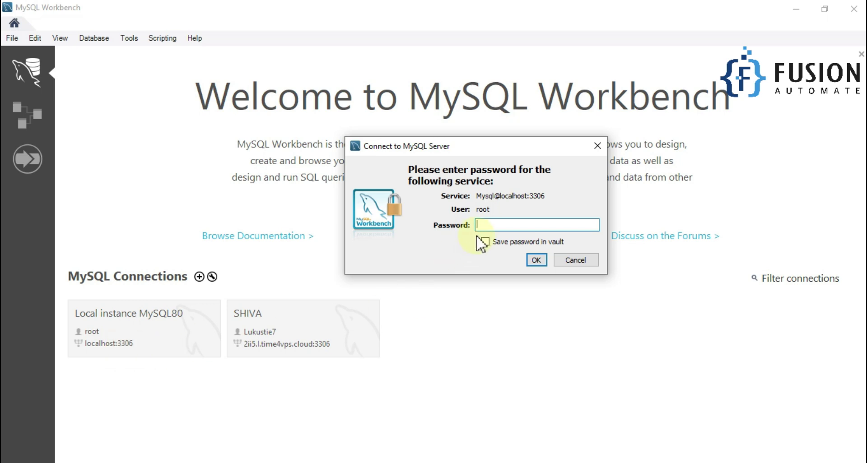
pyautogui.click(483, 209)
pyautogui.write('****')
pyautogui.click(535, 260)
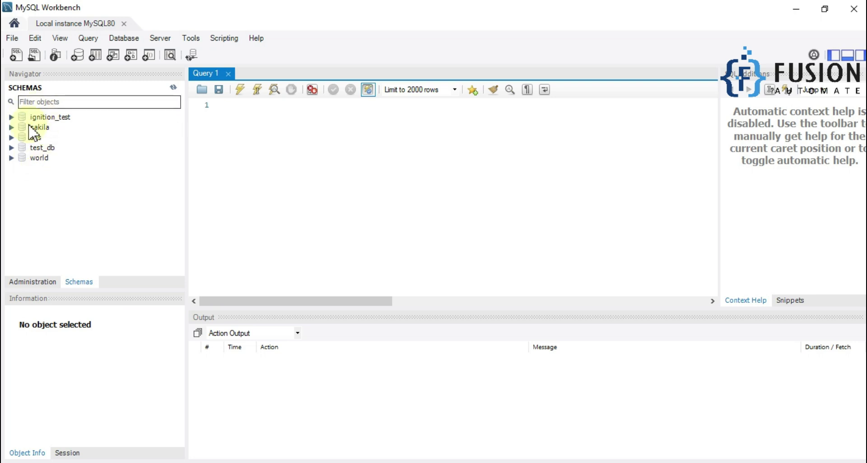
pyautogui.click(796, 10)
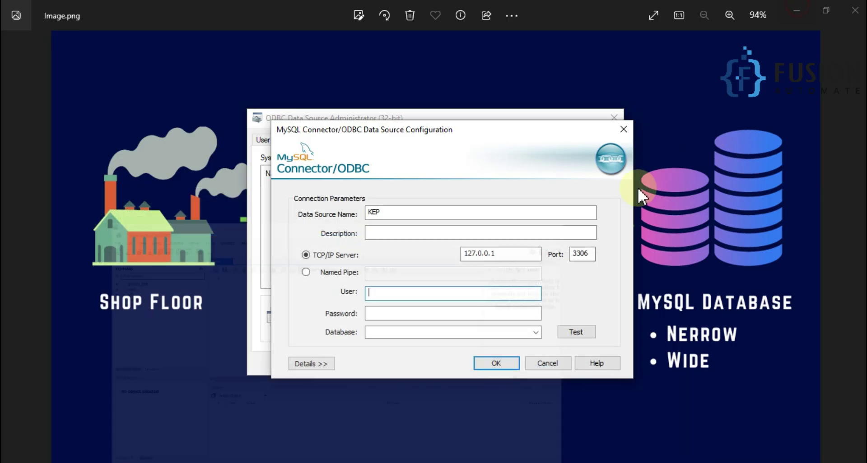
# Step: Enter root as the KEP data source's user and fill in the password
pyautogui.click(505, 252)
pyautogui.moveTo(465, 248); pyautogui.dragTo(461, 253)
pyautogui.click(432, 294)
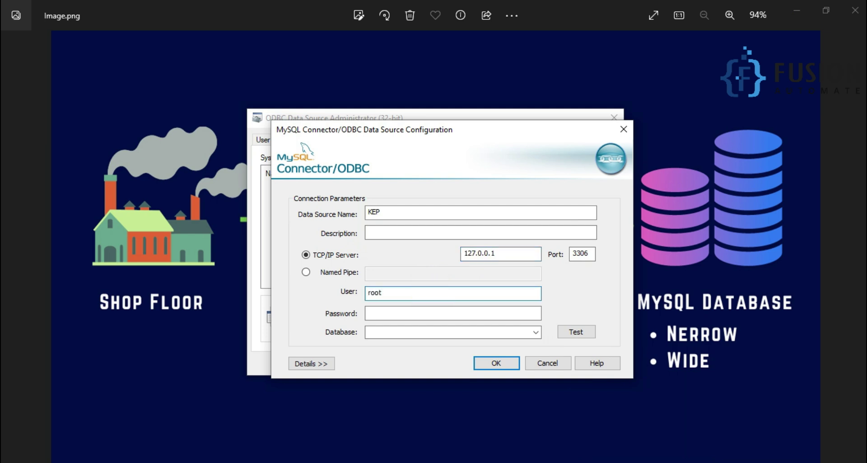
pyautogui.press('BackSpace')
pyautogui.press('BackSpace')
pyautogui.press('BackSpace')
pyautogui.press('BackSpace')
pyautogui.press('Tab')
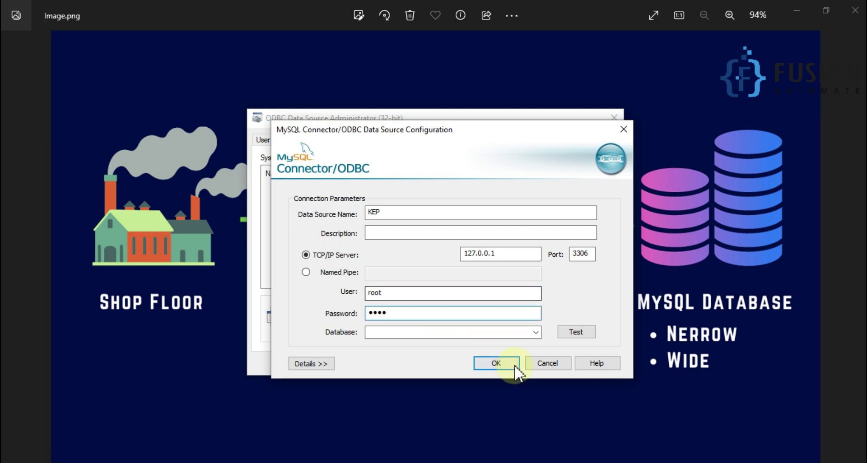
pyautogui.click(535, 334)
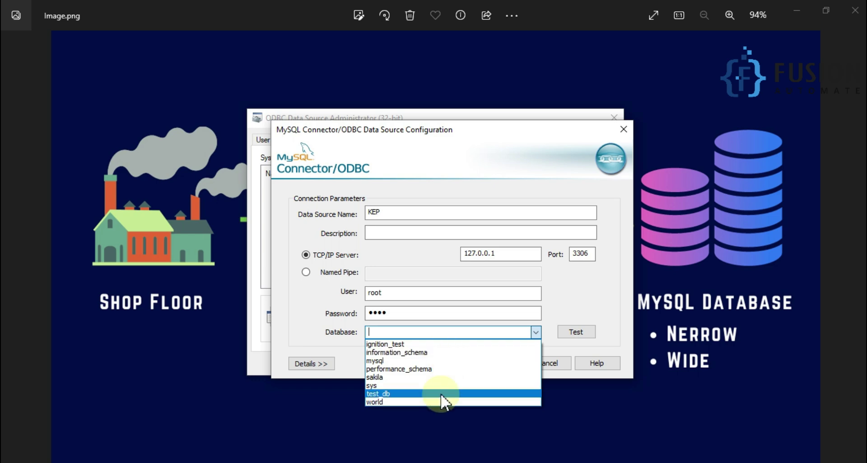
pyautogui.click(257, 449)
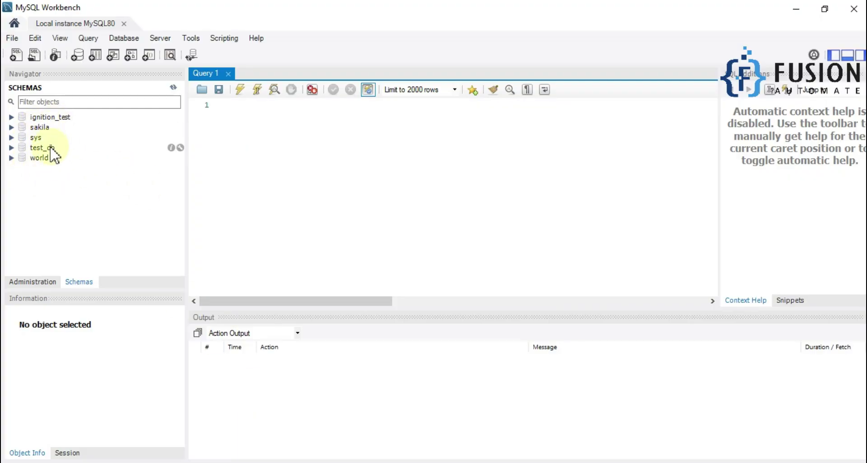
# Step: Choose test_db as the KEP database and get a successful connection test
pyautogui.click(11, 149)
pyautogui.click(39, 149)
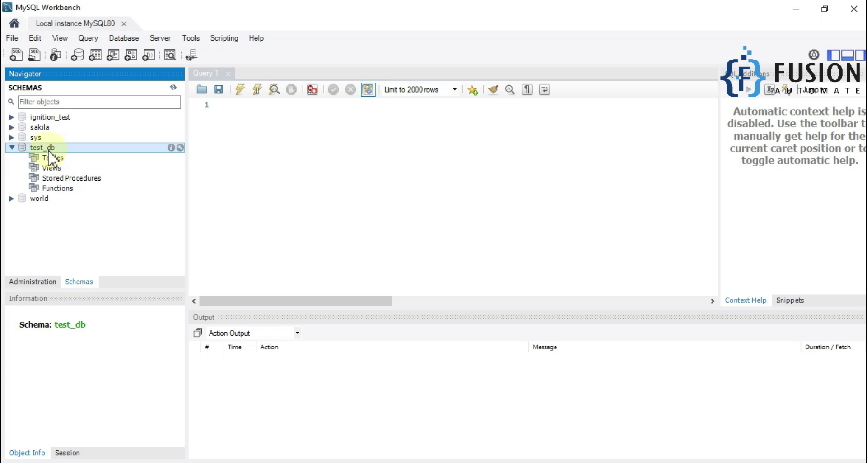
pyautogui.click(796, 9)
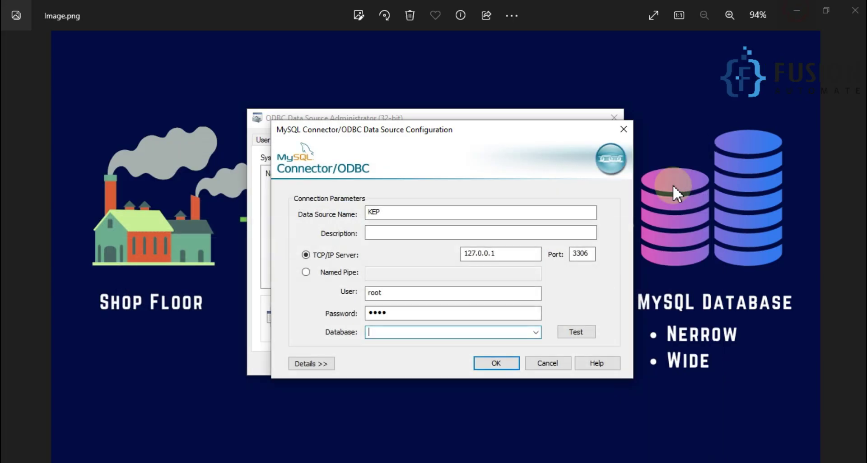
pyautogui.click(536, 332)
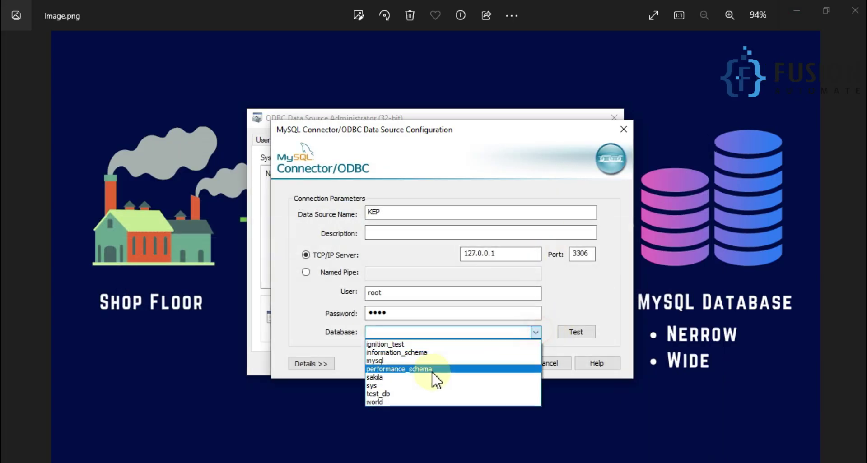
pyautogui.click(380, 393)
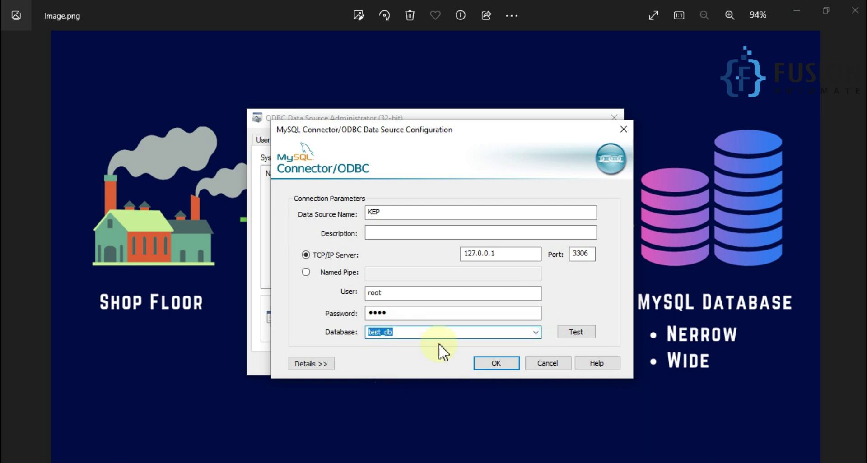
pyautogui.click(581, 333)
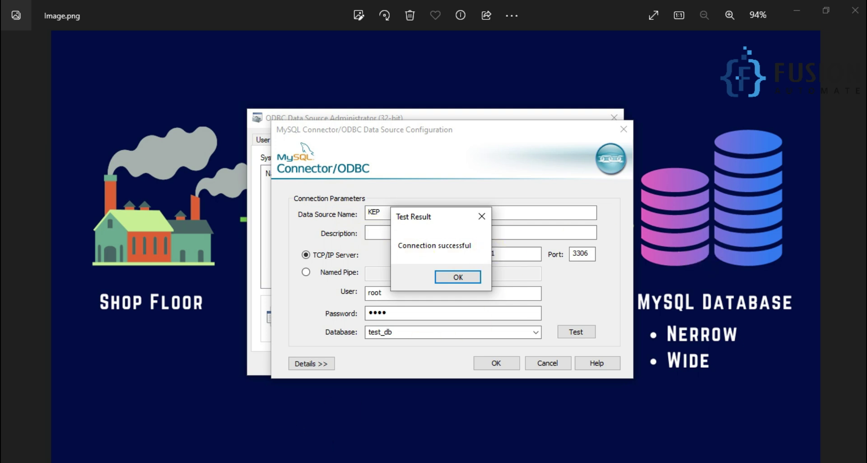
pyautogui.click(460, 277)
# Step: Save the KEP DSN, close ODBC Data Source Administrator, and return to KEPServerEX
pyautogui.click(497, 362)
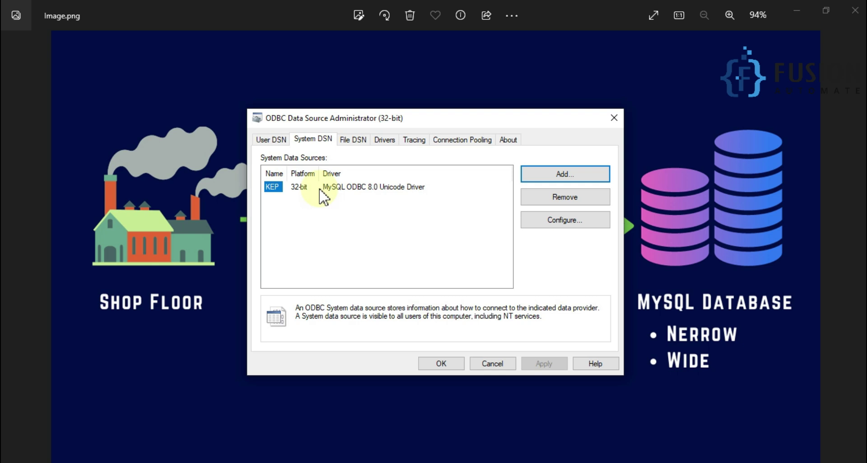
pyautogui.click(440, 365)
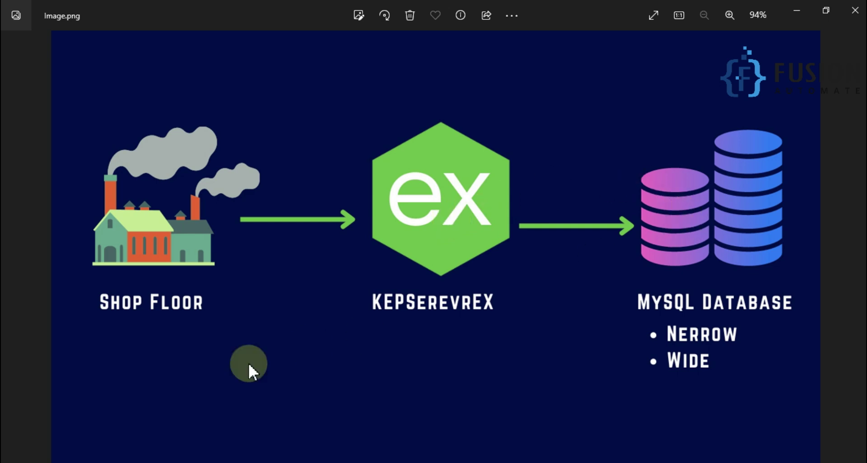
pyautogui.hotkey('alt', 'Tab')
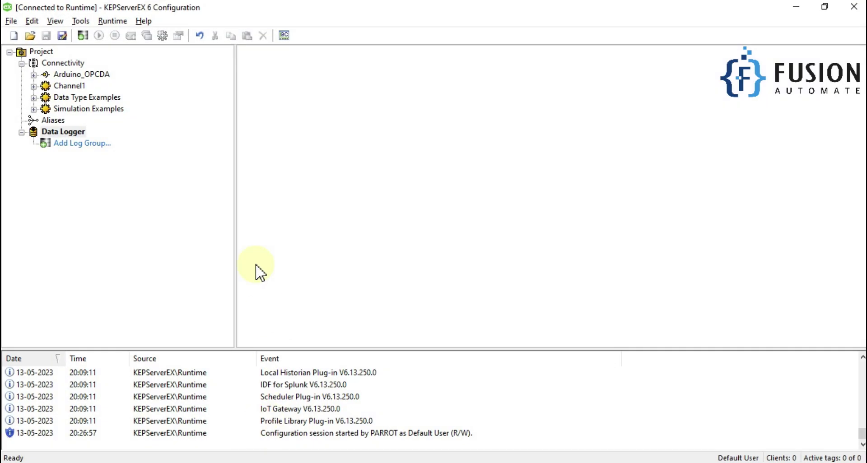
# Step: Add LogGroup1 with Enabled set to Yes and an Update Rate of 1000 milliseconds
pyautogui.click(82, 143)
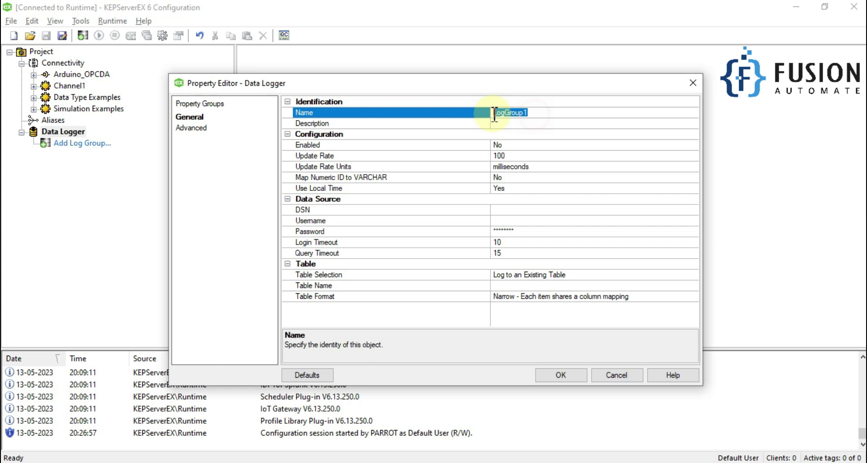
pyautogui.click(502, 144)
pyautogui.click(694, 145)
pyautogui.click(500, 162)
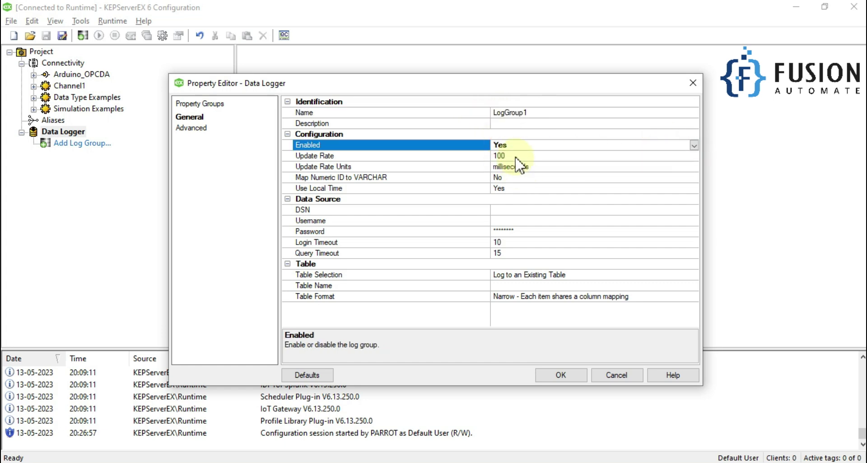
pyautogui.click(516, 155)
pyautogui.write('0')
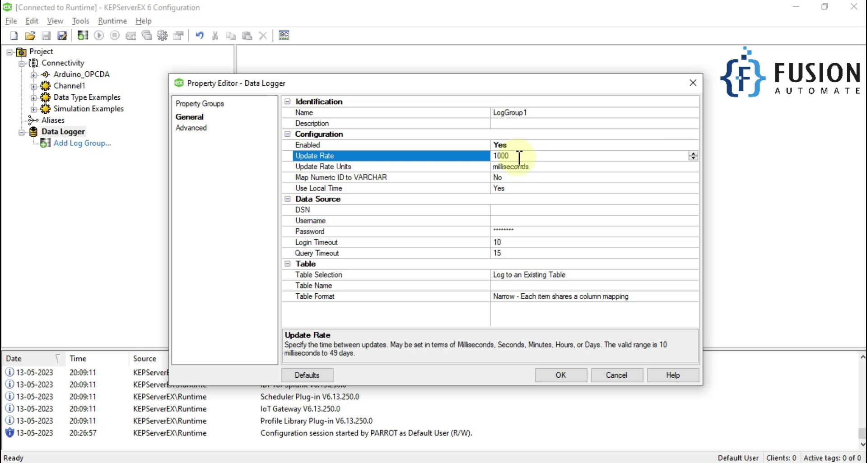
pyautogui.moveTo(518, 156); pyautogui.dragTo(487, 155)
pyautogui.click(516, 211)
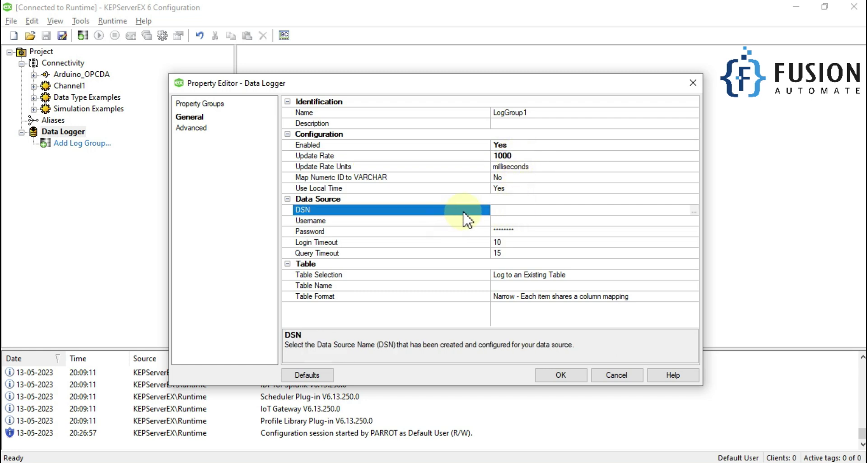
pyautogui.click(694, 211)
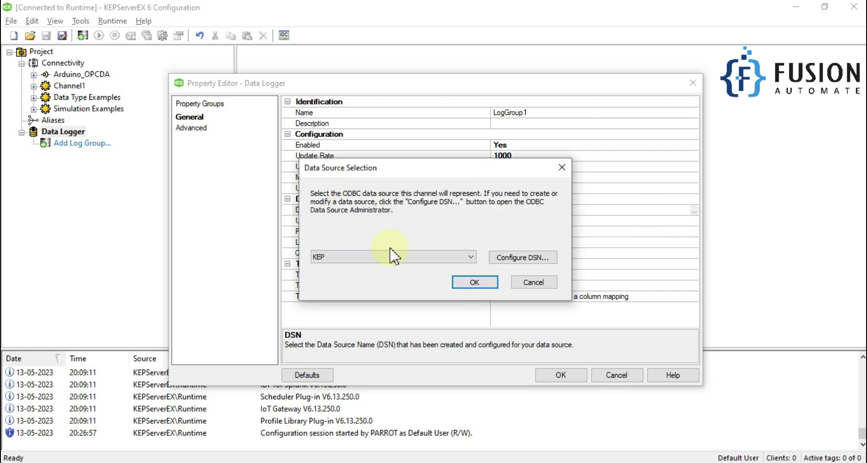
# Step: Set LogGroup1's DSN to KEP after confirming KEP in the System DSN list
pyautogui.click(461, 256)
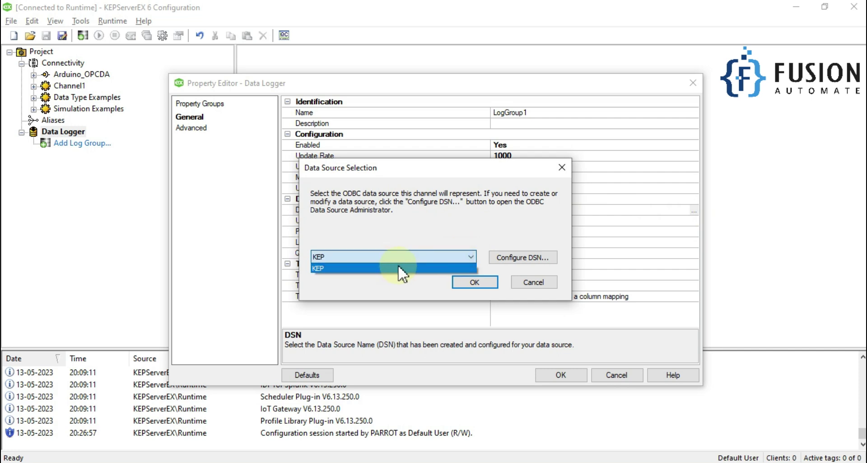
pyautogui.click(515, 258)
pyautogui.click(519, 259)
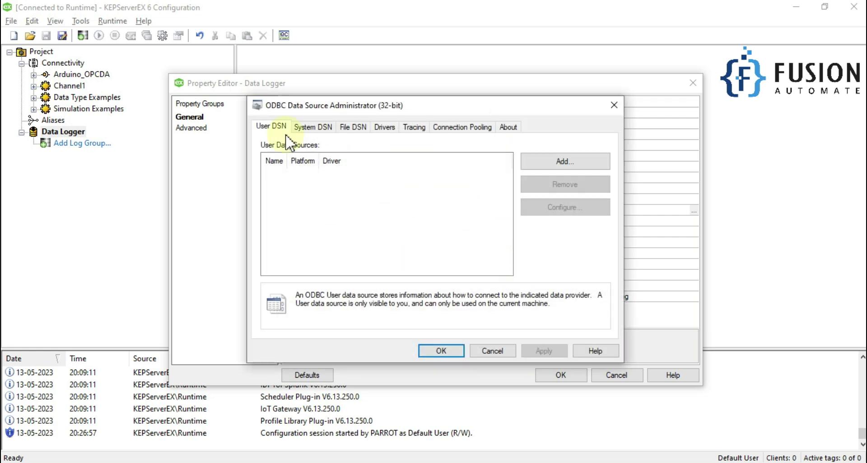
pyautogui.click(313, 127)
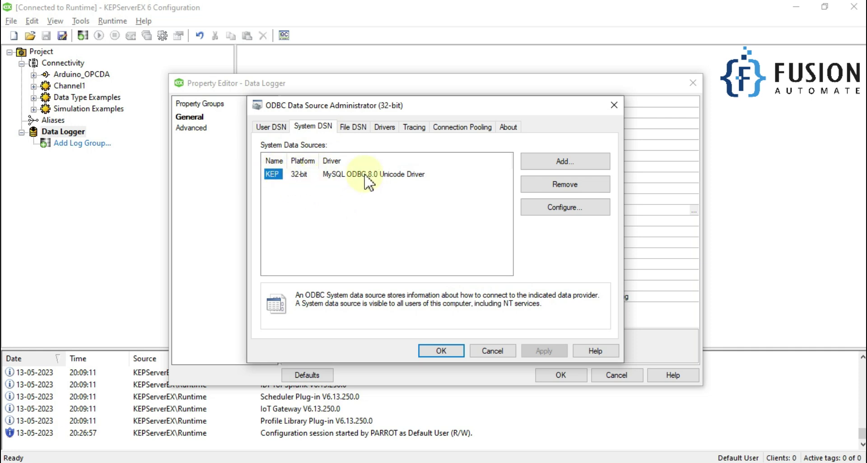
pyautogui.click(613, 106)
pyautogui.click(425, 253)
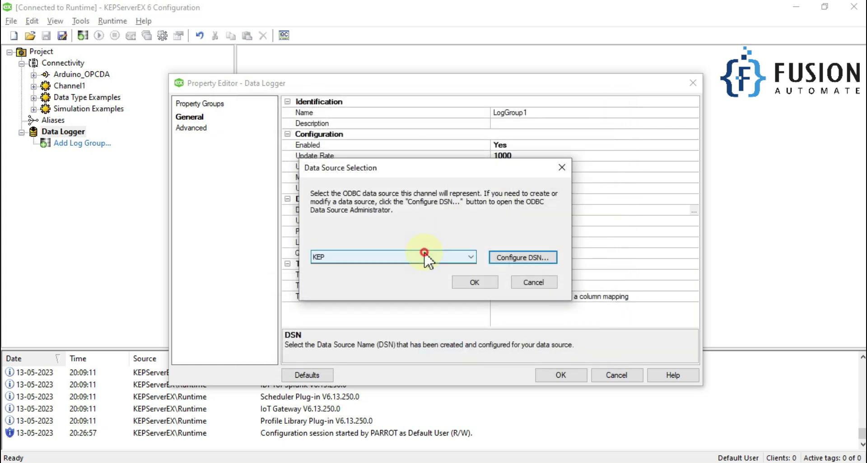
pyautogui.click(418, 276)
pyautogui.click(478, 283)
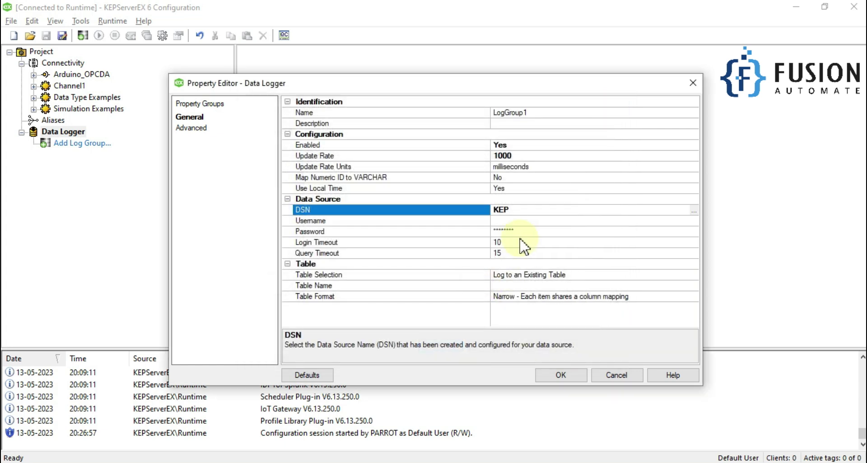
# Step: Enter root as the data source username and fill in the account password
pyautogui.click(520, 223)
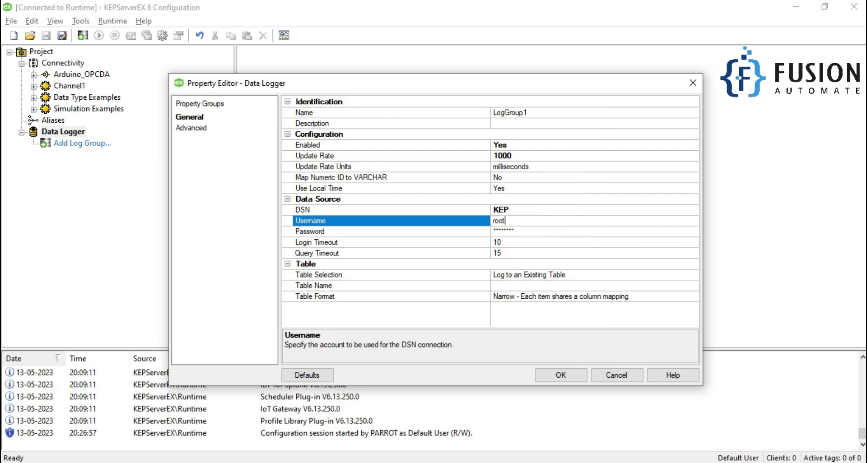
pyautogui.click(540, 232)
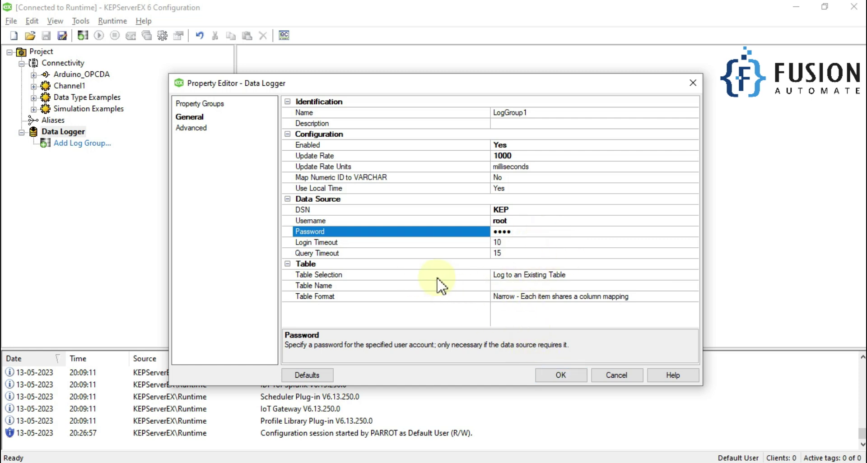
pyautogui.click(521, 275)
pyautogui.click(564, 276)
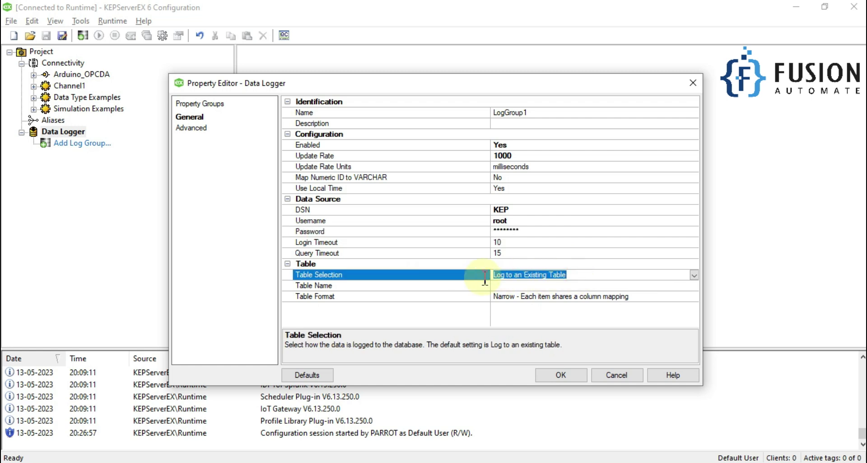
# Step: Set the table to be created once and appended to, named KEP_Server_test_db_narrow, in Narrow format
pyautogui.click(696, 276)
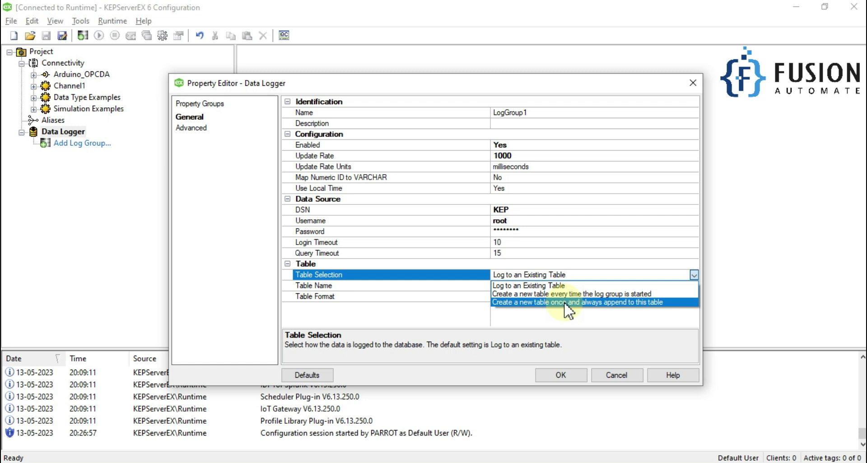
pyautogui.click(568, 303)
pyautogui.click(524, 286)
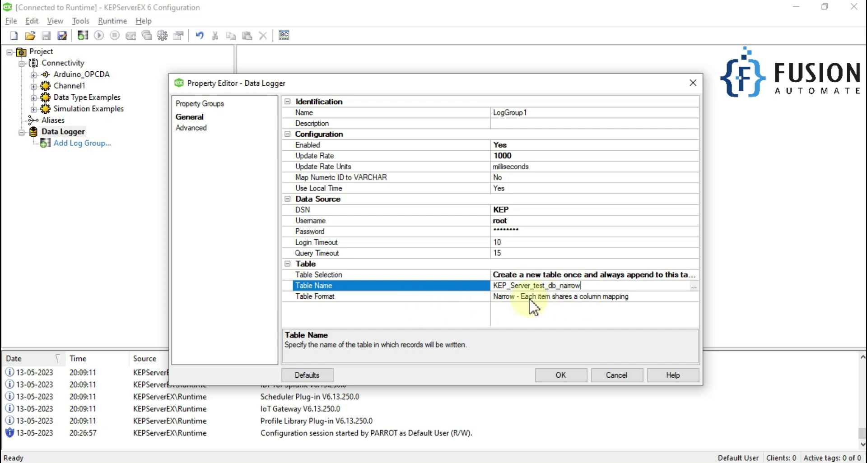
pyautogui.click(617, 298)
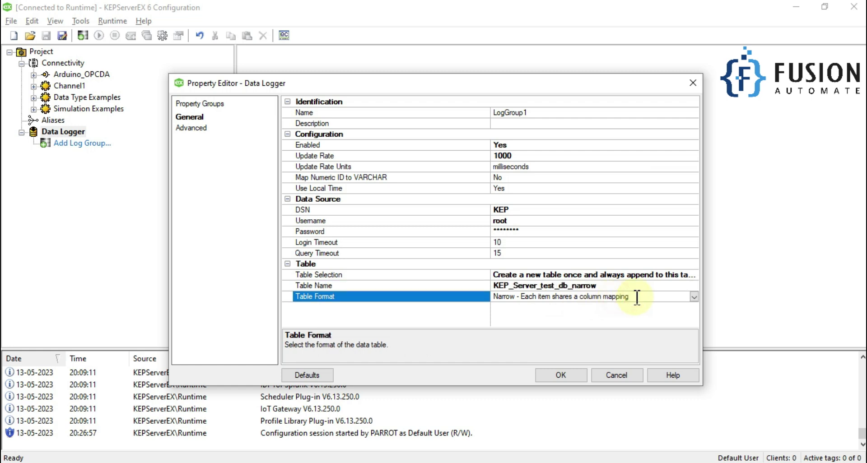
pyautogui.moveTo(647, 297); pyautogui.dragTo(497, 297)
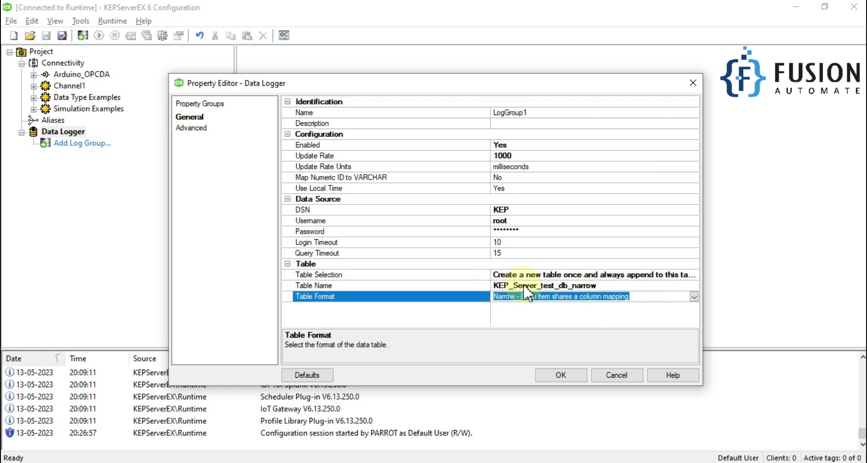
# Step: Save the log group settings and confirm kep_server_test_db_narrow appears under test_db in Workbench
pyautogui.click(569, 379)
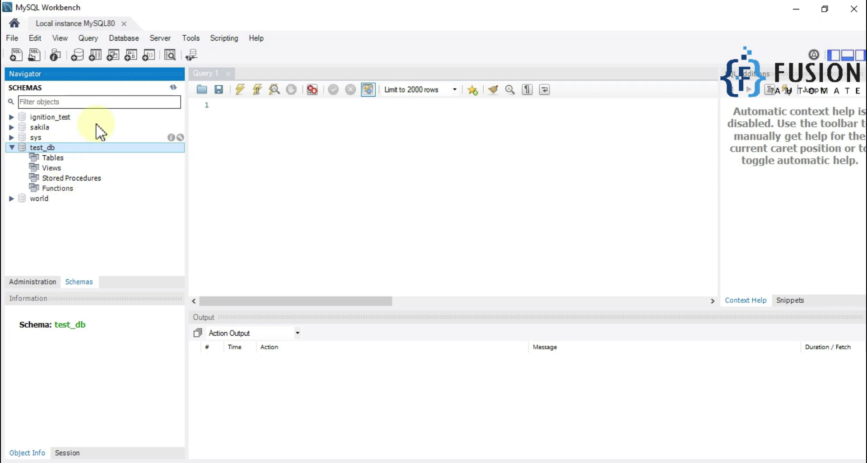
pyautogui.click(173, 87)
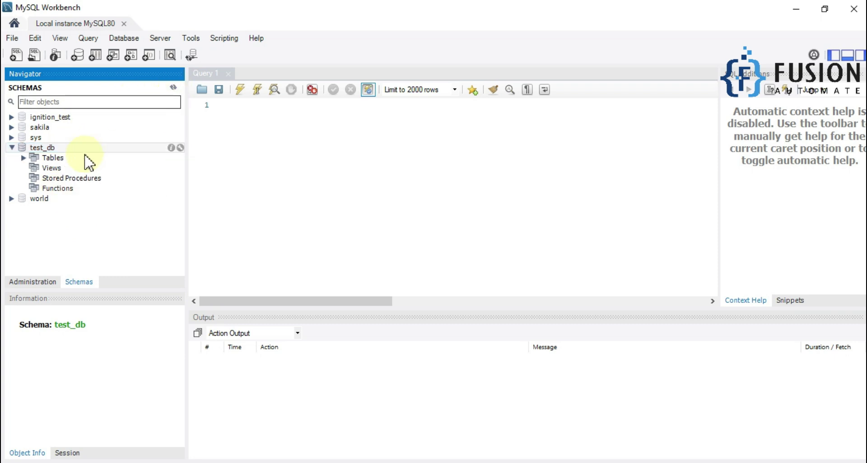
pyautogui.click(24, 158)
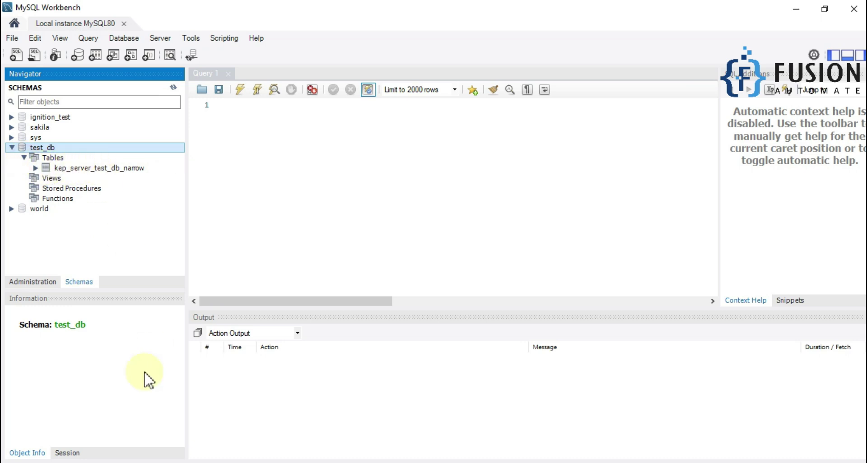
# Step: Minimize MySQL Workbench and return to LogGroup1 in KEPServerEX
pyautogui.click(188, 459)
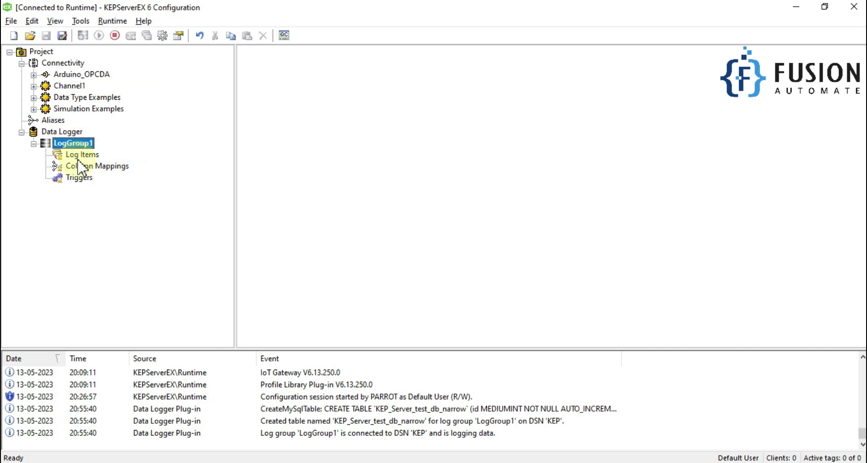
pyautogui.hotkey('alt', 'Tab')
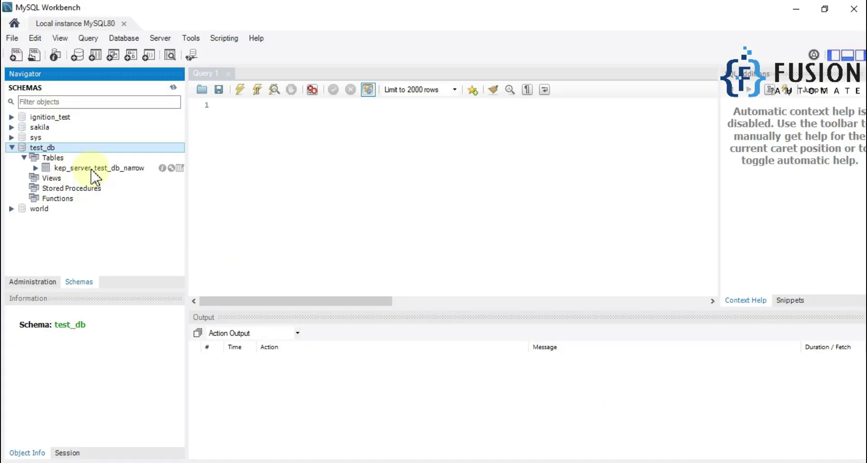
pyautogui.click(796, 9)
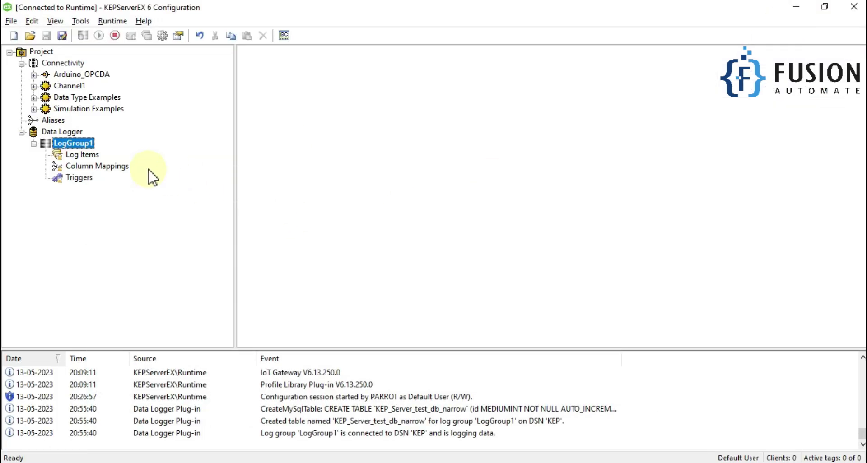
pyautogui.rightClick(86, 143)
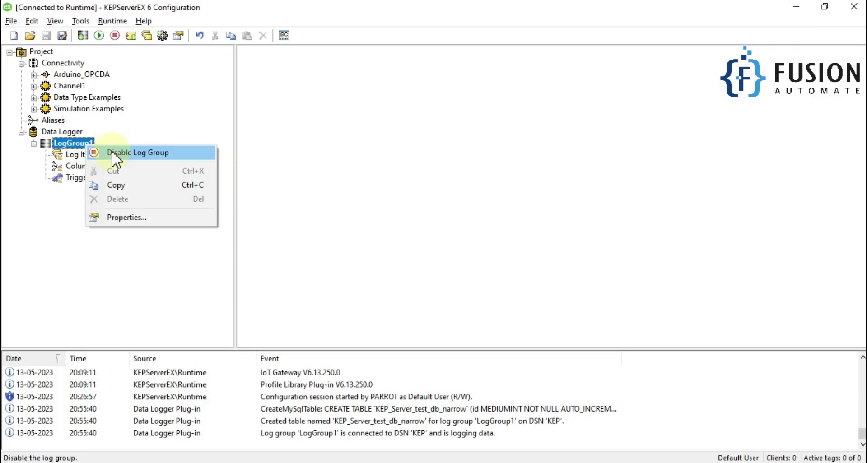
# Step: Disable LogGroup1 and add a new log item, LogItem1
pyautogui.click(112, 153)
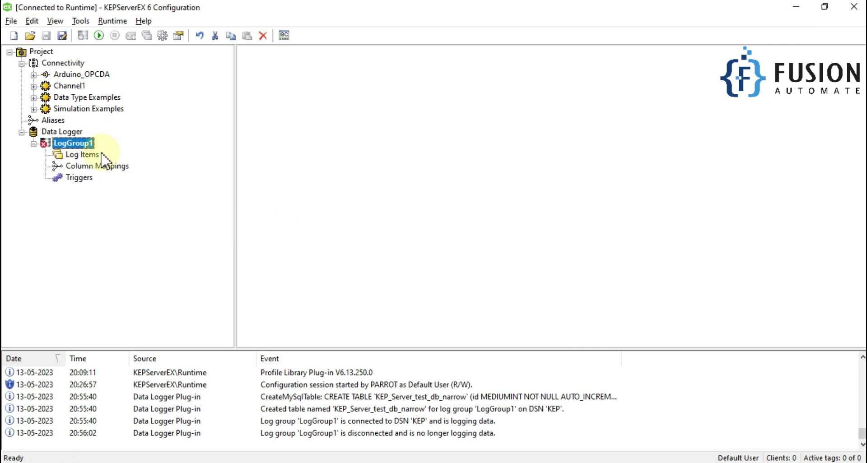
pyautogui.click(83, 154)
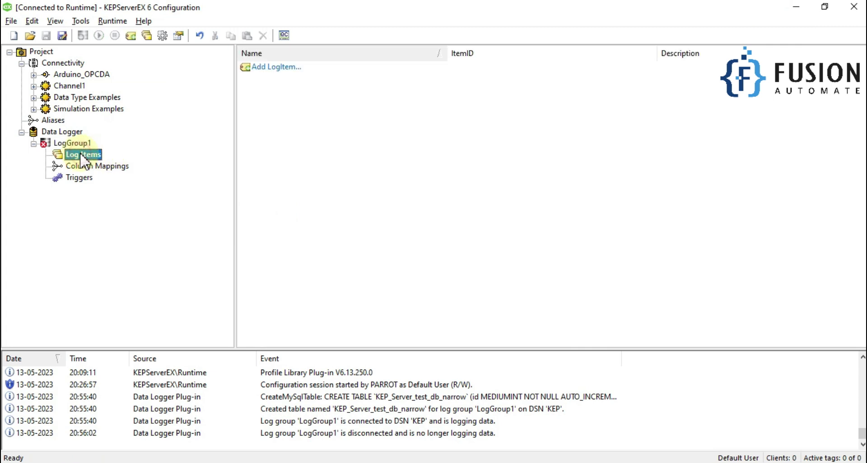
pyautogui.click(278, 69)
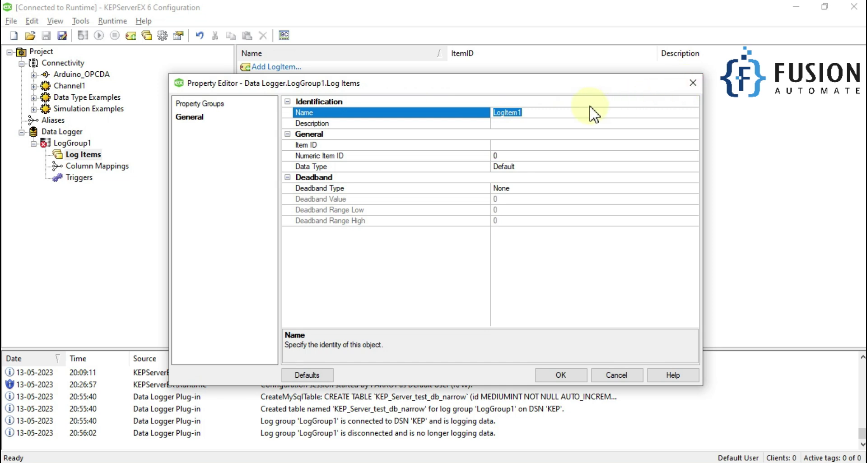
# Step: Set LogItem1's Item ID to the Simulation Examples.Functions.Random1 tag
pyautogui.click(548, 145)
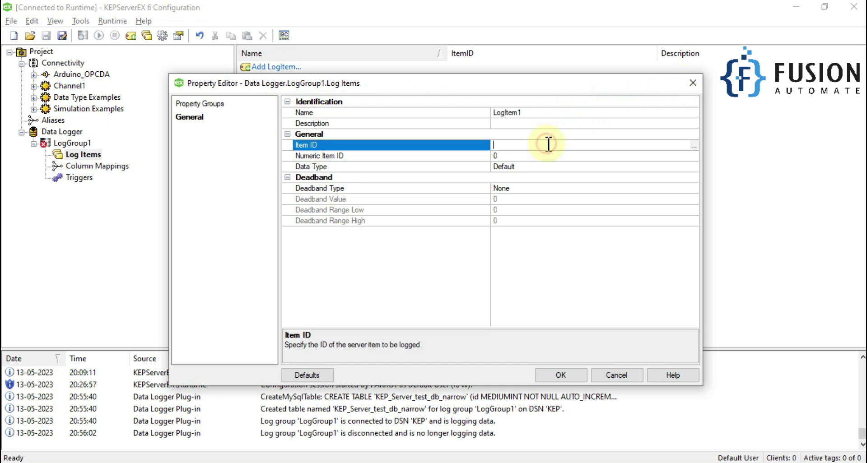
pyautogui.click(694, 146)
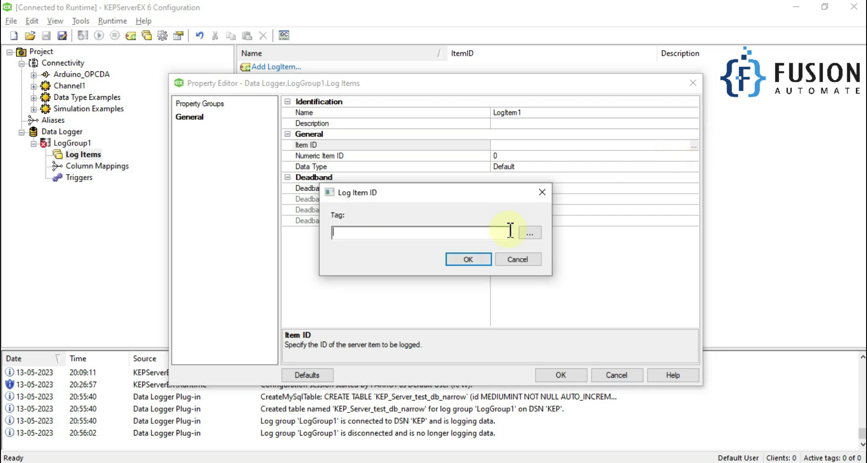
pyautogui.click(532, 234)
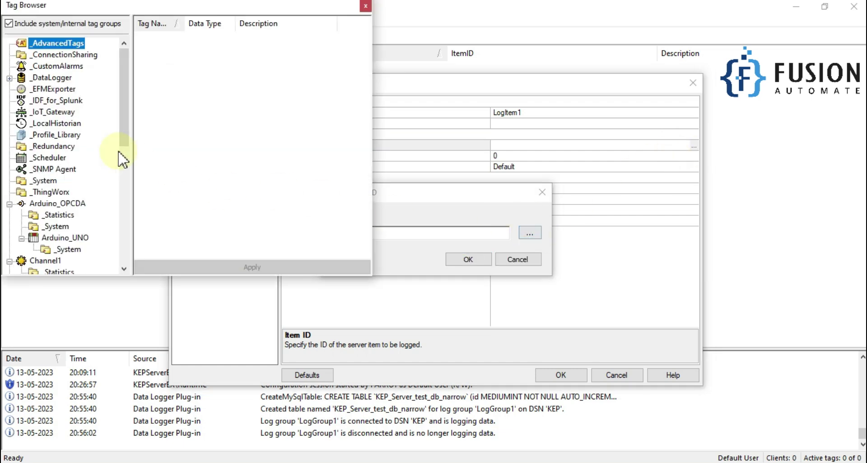
pyautogui.scroll(-5, 77, 141)
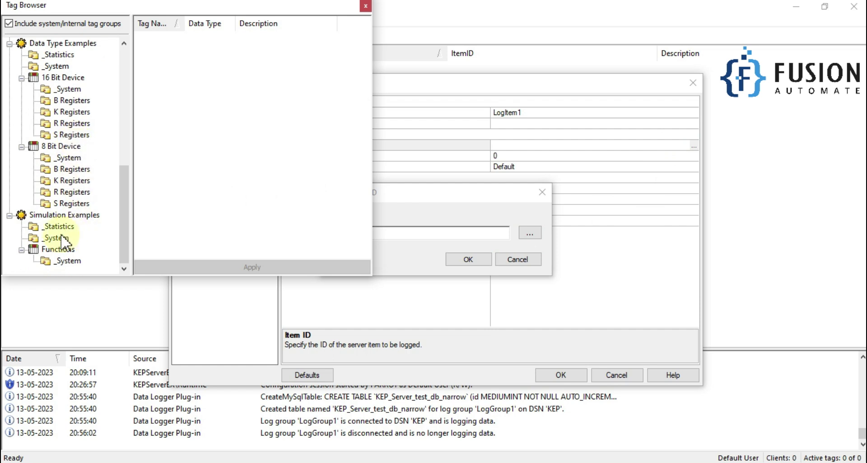
pyautogui.click(64, 216)
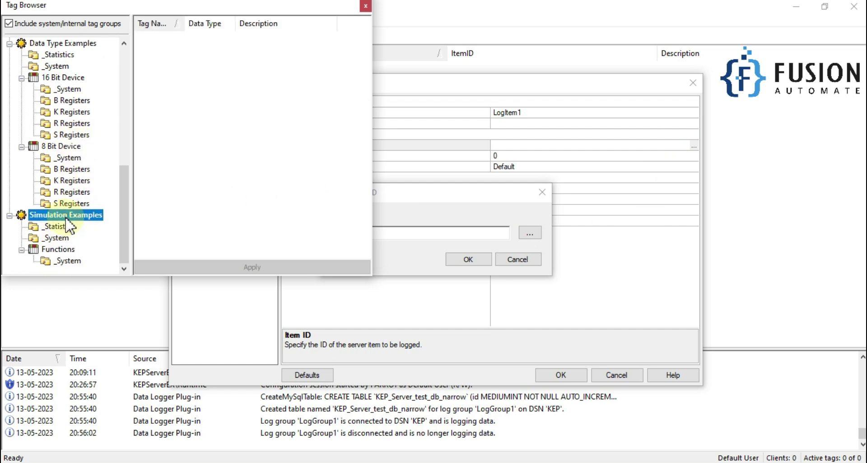
pyautogui.click(58, 249)
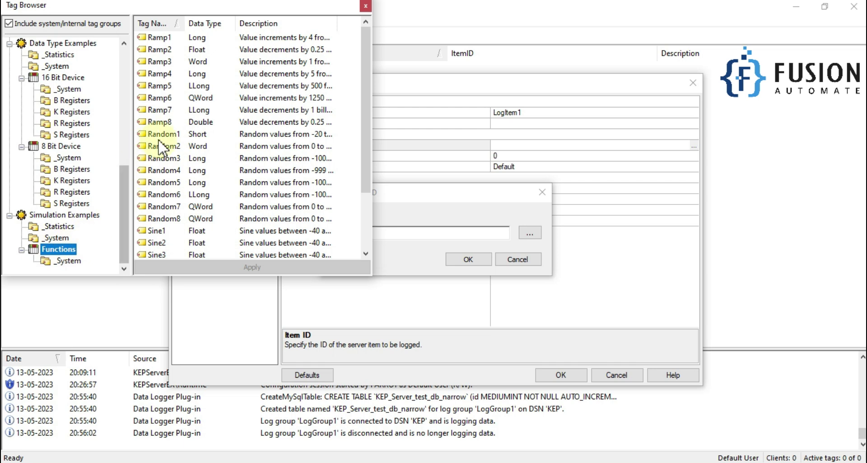
pyautogui.click(186, 136)
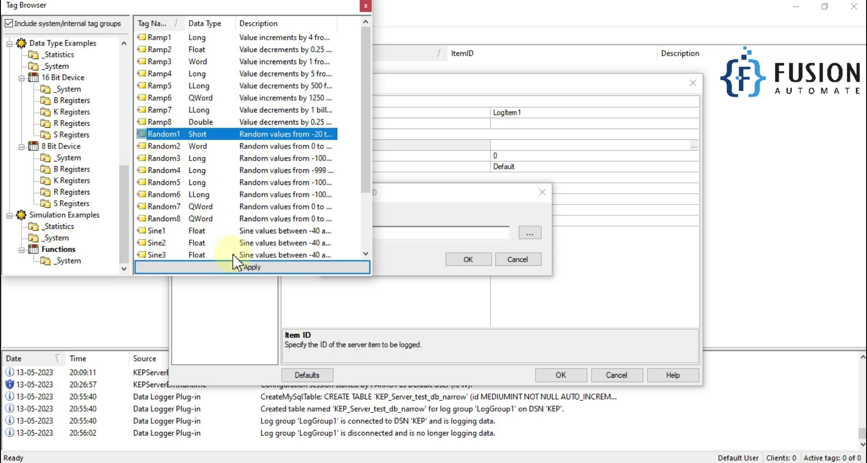
pyautogui.click(248, 269)
pyautogui.click(472, 261)
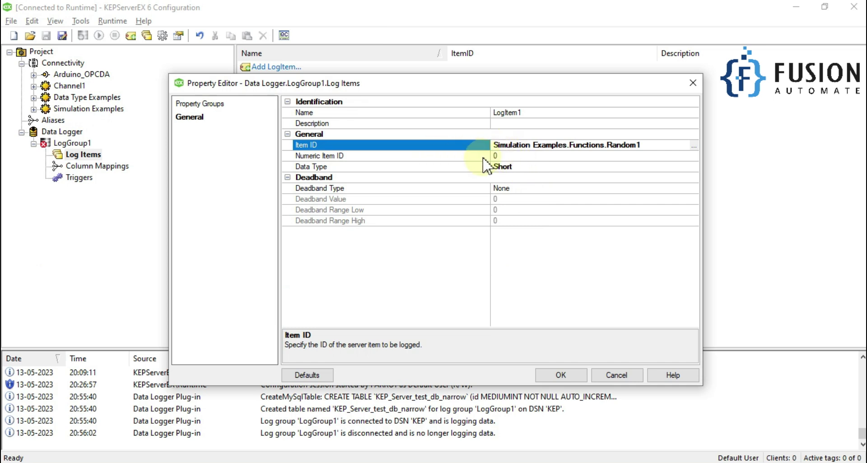
# Step: Check the item ID and Short data type, then save LogItem1
pyautogui.click(501, 156)
pyautogui.click(514, 168)
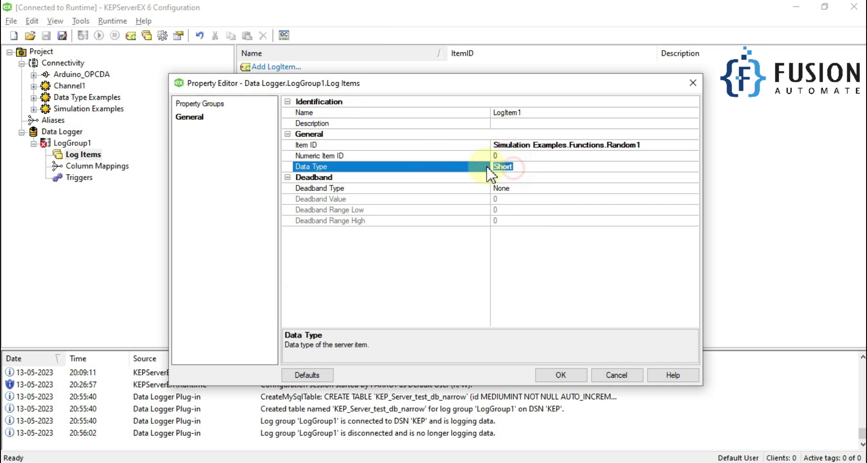
pyautogui.click(651, 145)
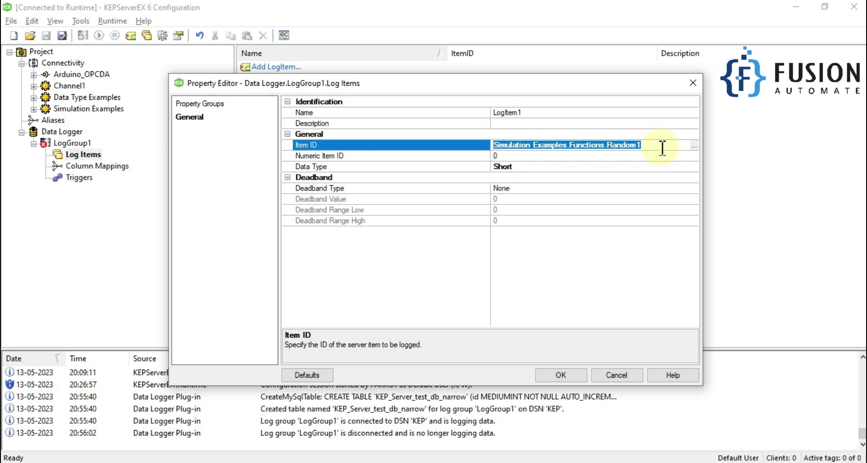
pyautogui.click(569, 373)
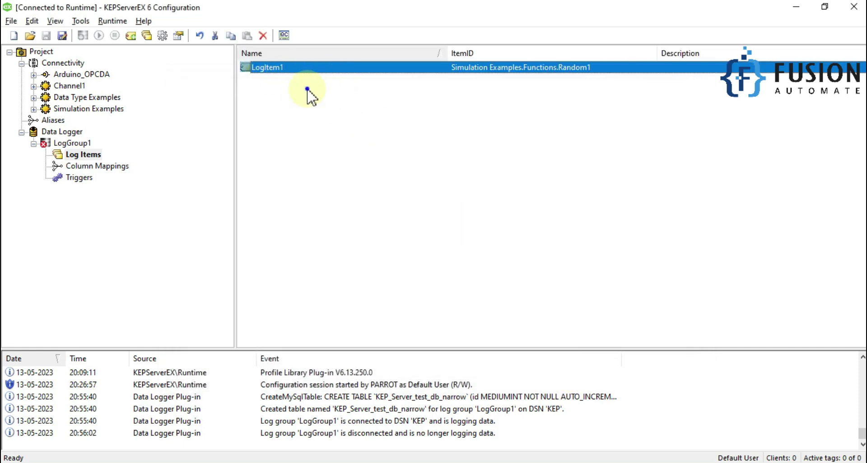
# Step: Add LogItem2 with its Item ID set to Simulation Examples.Functions.Sine1
pyautogui.rightClick(308, 90)
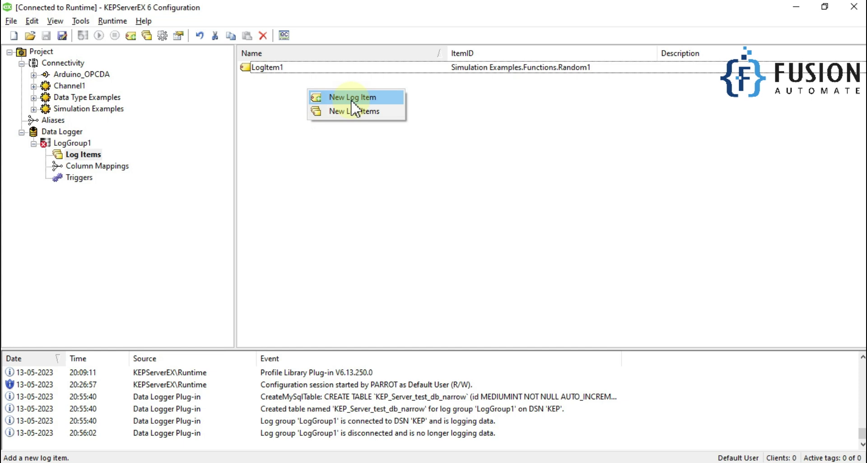
pyautogui.click(351, 101)
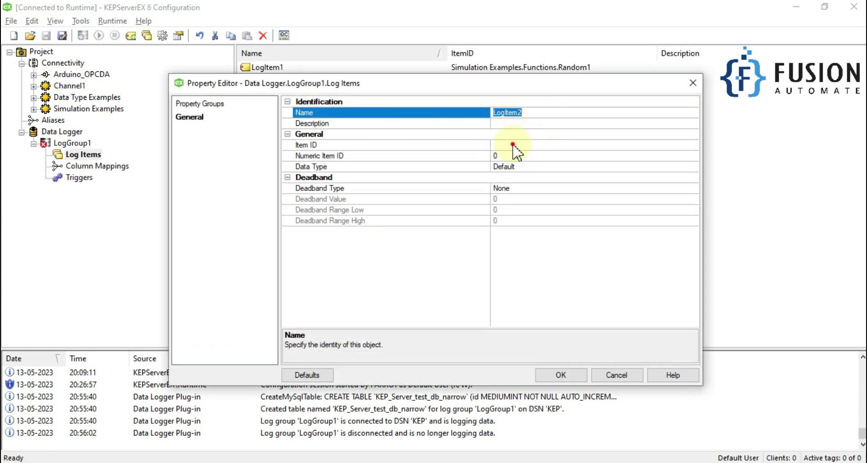
pyautogui.click(513, 145)
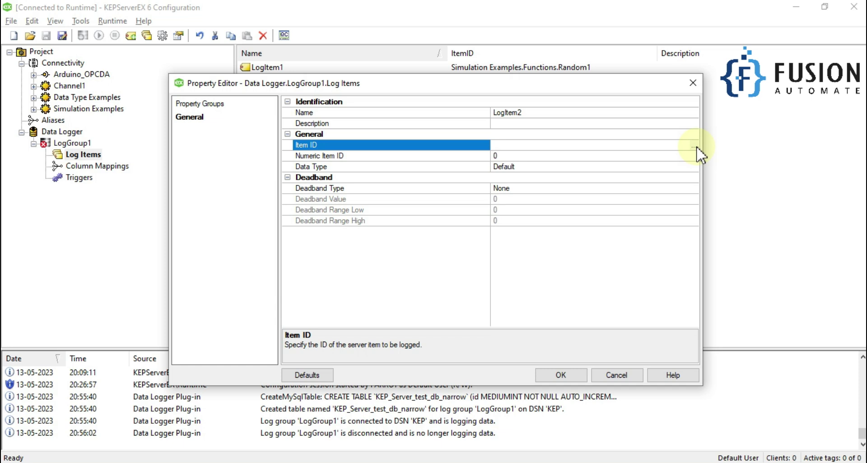
pyautogui.click(693, 146)
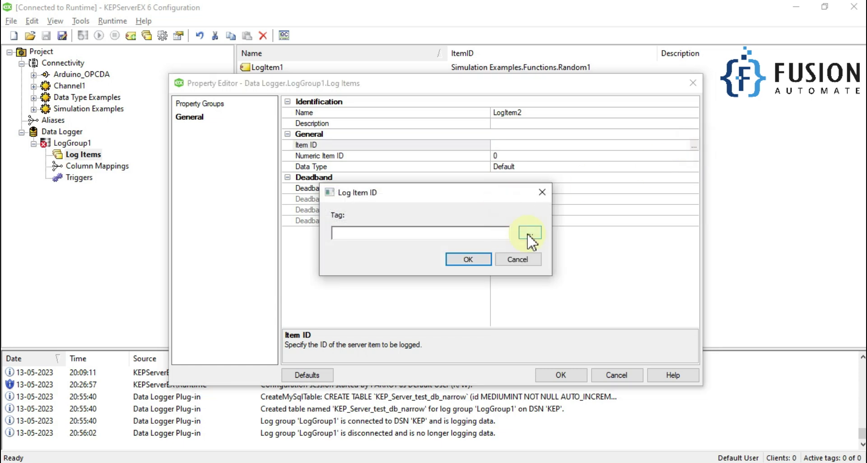
pyautogui.click(528, 232)
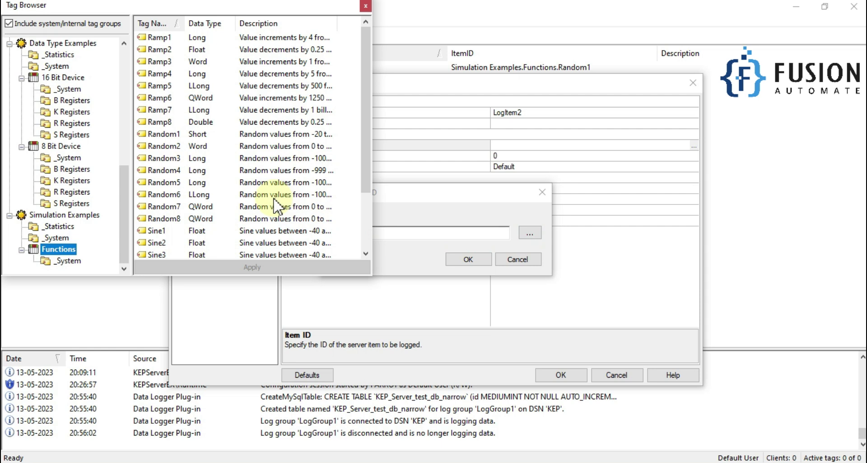
pyautogui.scroll(-1, 219, 215)
pyautogui.click(168, 195)
pyautogui.click(256, 268)
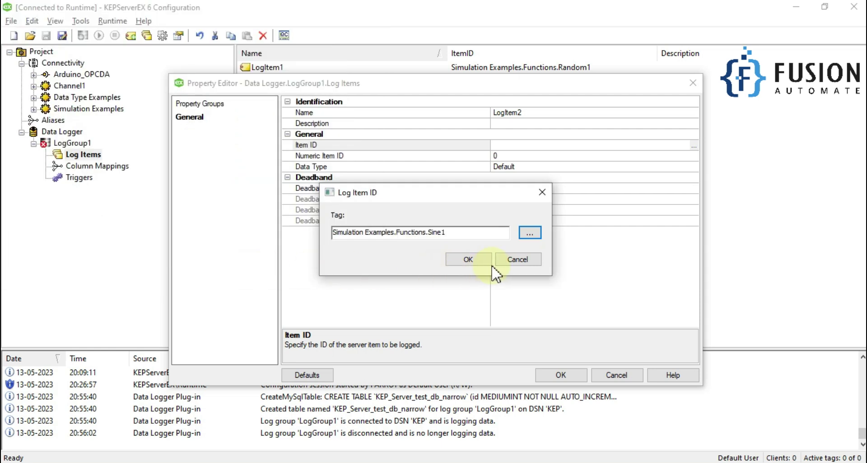
pyautogui.click(480, 259)
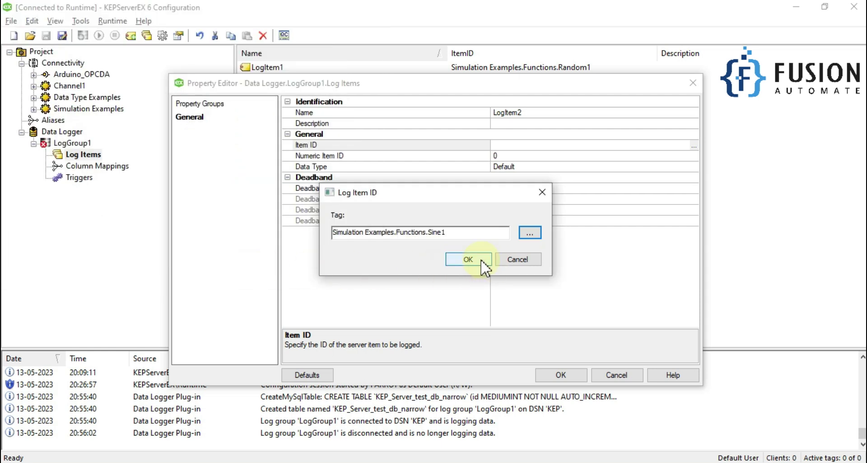
# Step: Give LogItem2 numeric item ID 1, save it, and show LogGroup1's triggers
pyautogui.click(501, 156)
pyautogui.write('1')
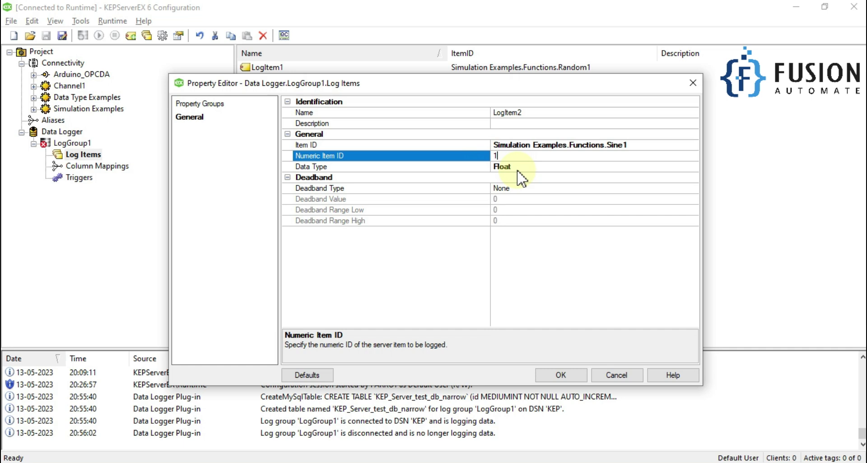
pyautogui.click(569, 376)
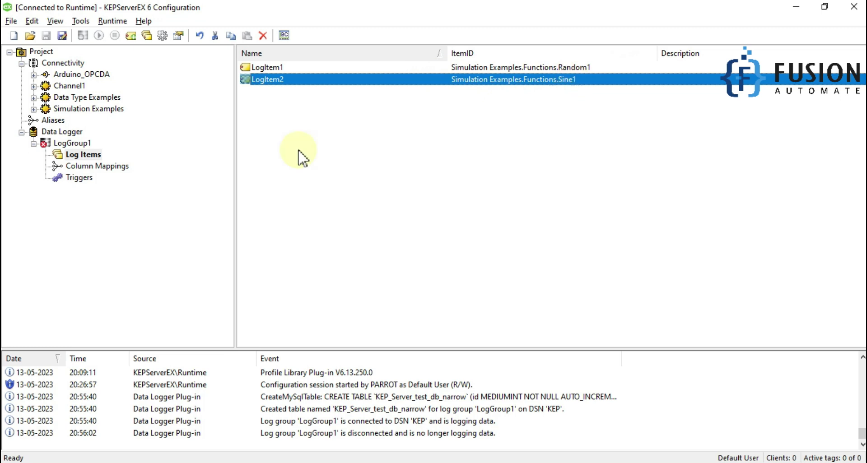
pyautogui.click(79, 178)
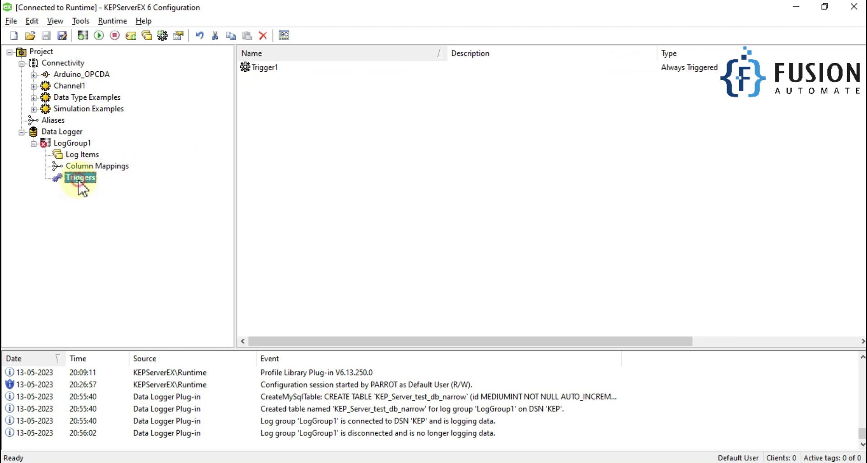
# Step: Review Trigger1's trigger type options and keep it set to Always Triggered
pyautogui.doubleClick(271, 70)
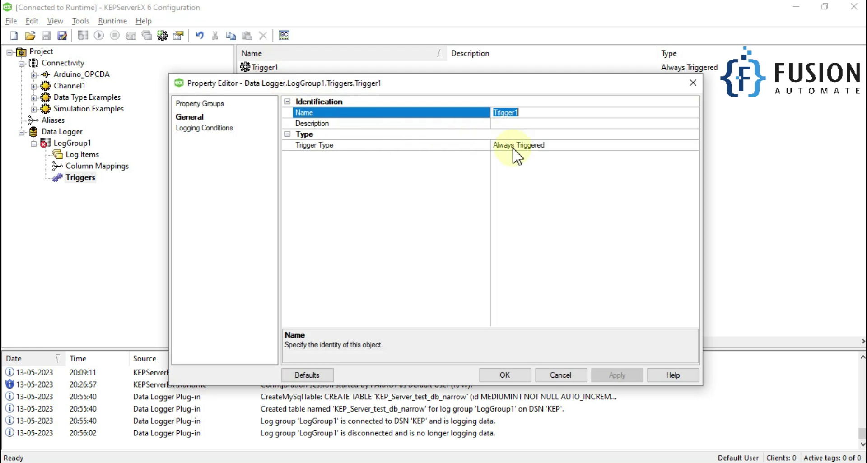
pyautogui.click(533, 145)
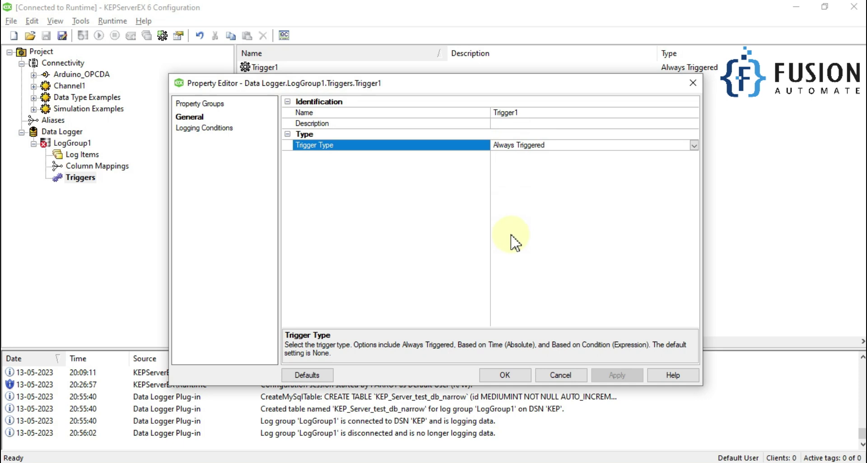
pyautogui.click(694, 145)
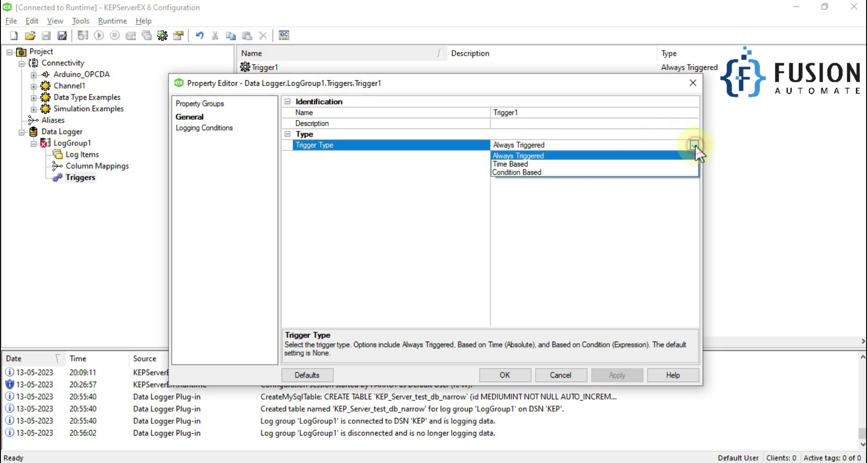
pyautogui.click(586, 164)
pyautogui.click(692, 144)
pyautogui.click(542, 178)
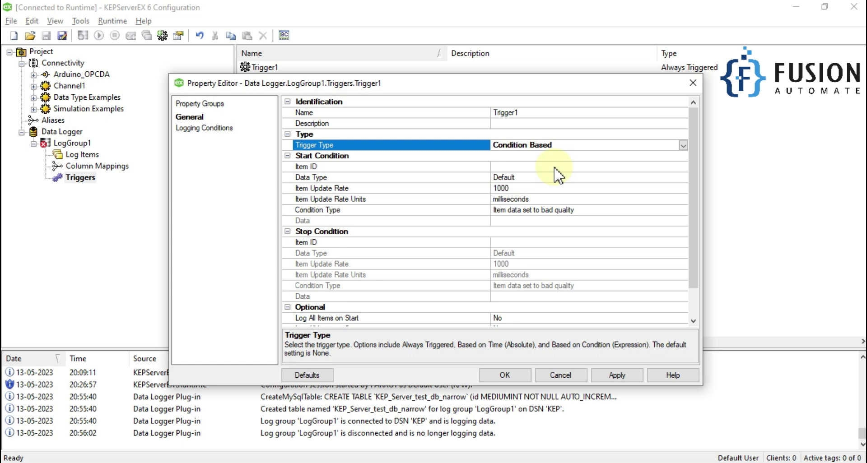
pyautogui.click(576, 210)
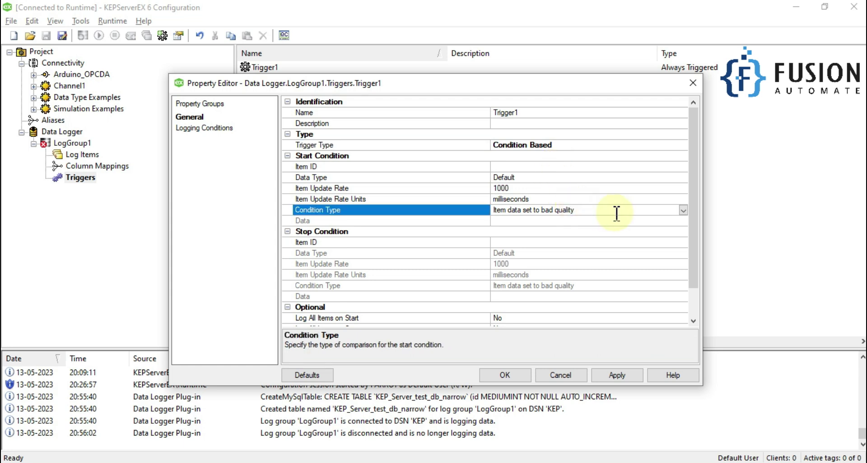
pyautogui.click(602, 212)
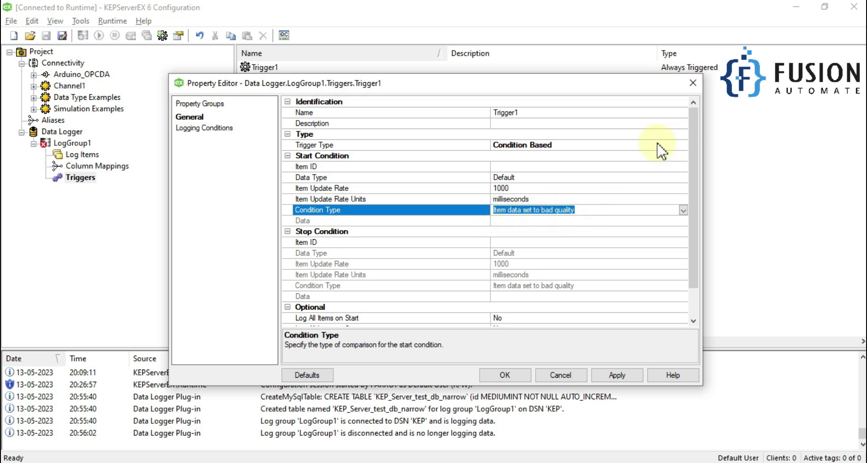
pyautogui.click(678, 145)
pyautogui.click(682, 146)
pyautogui.click(571, 155)
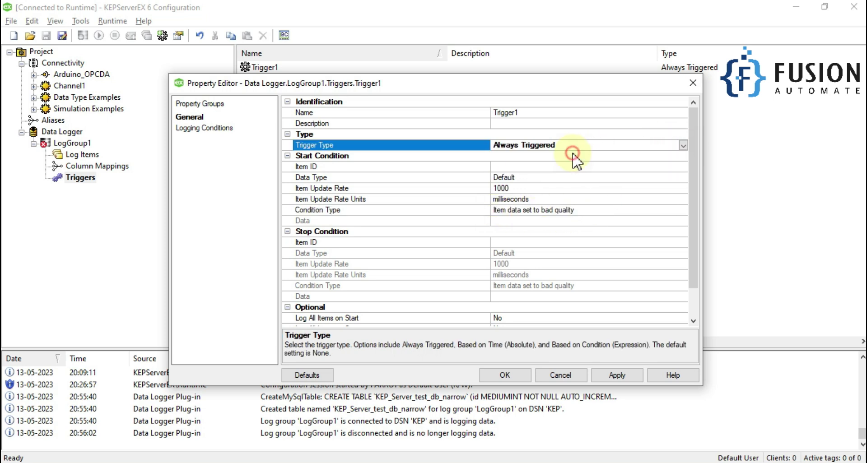
# Step: Set Trigger1's static logging interval to 5000 ms, save it, then open Column Mappings
pyautogui.click(195, 129)
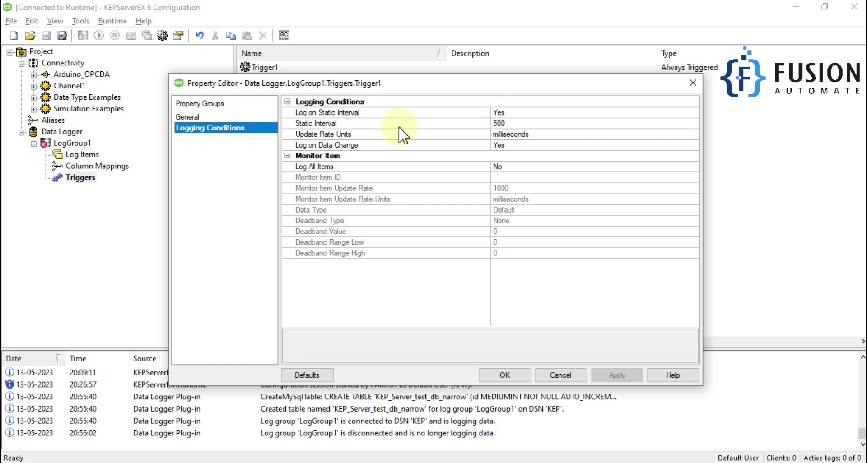
pyautogui.click(518, 123)
pyautogui.write('0')
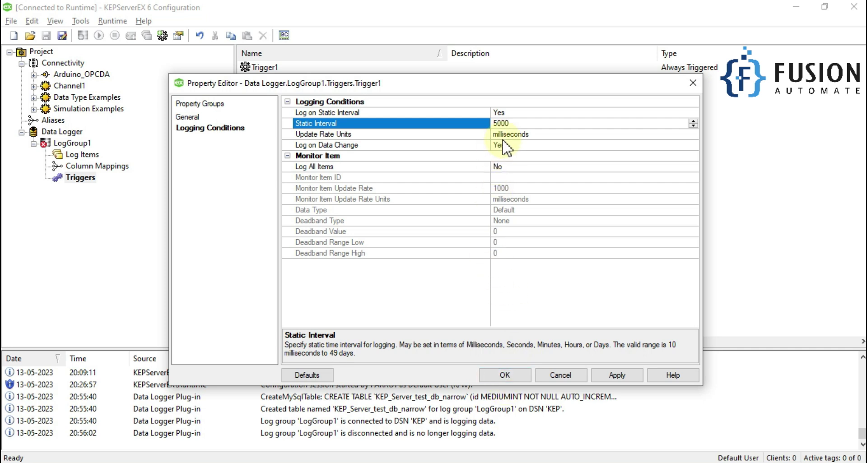
pyautogui.click(396, 145)
pyautogui.click(539, 144)
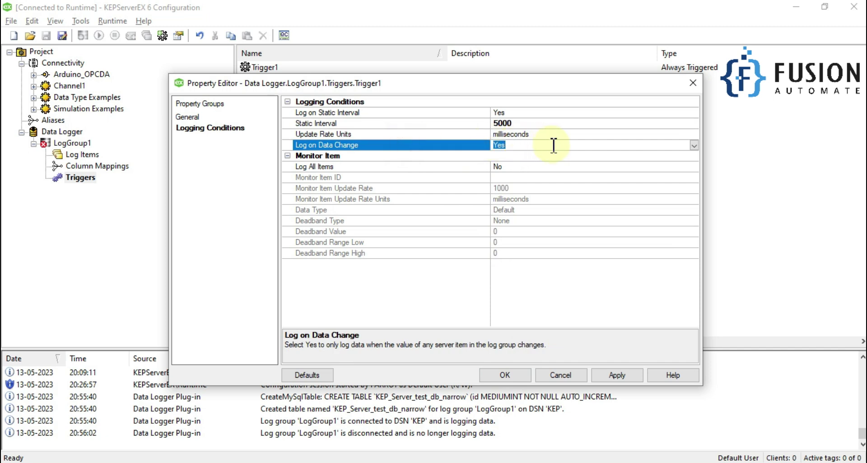
pyautogui.click(505, 377)
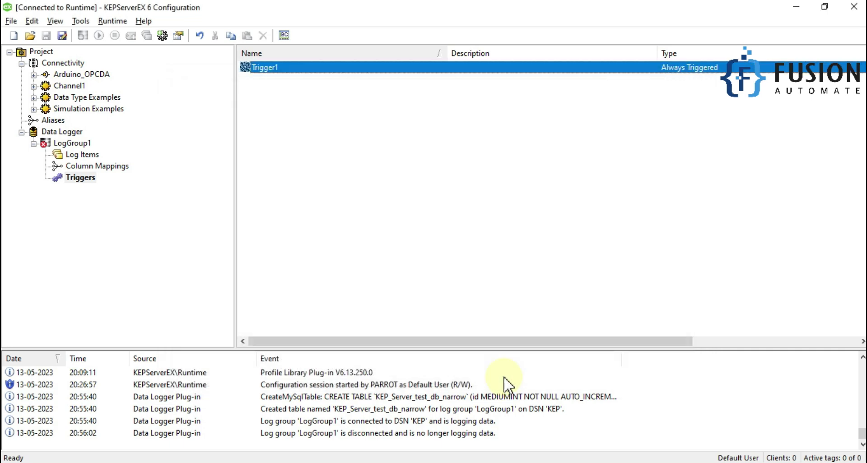
pyautogui.doubleClick(100, 166)
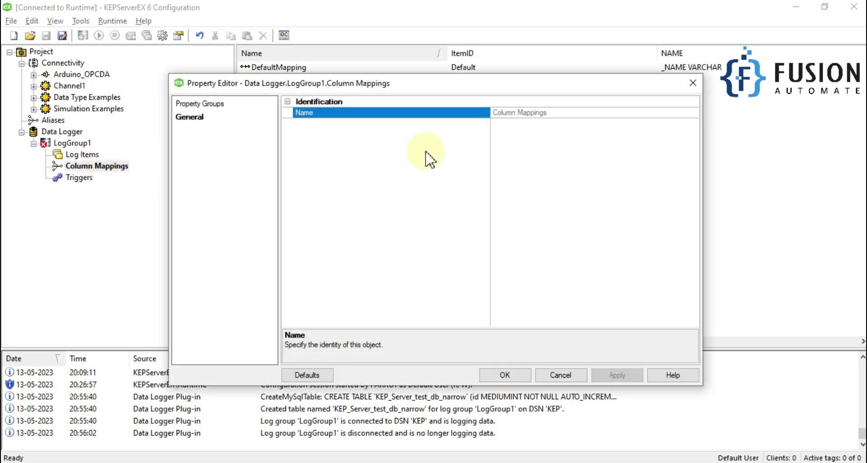
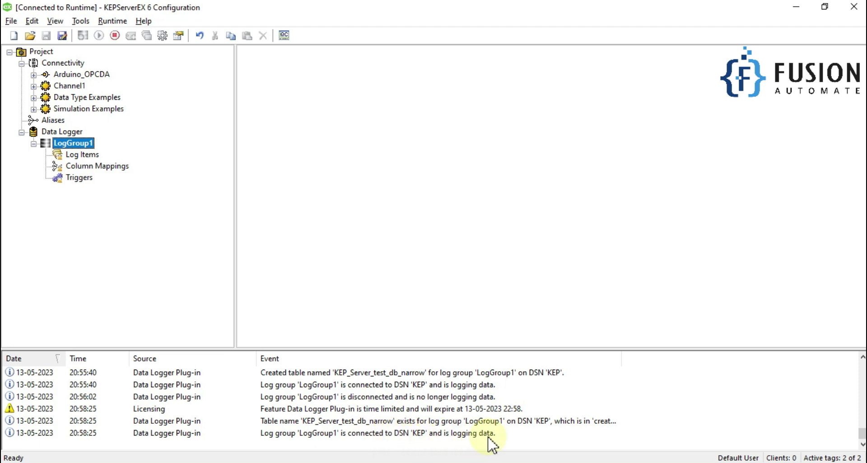
# Step: Query kep_server_test_db_narrow with Select Rows - Limit 2000 and enlarge the result grid
pyautogui.hotkey('alt', 'Tab')
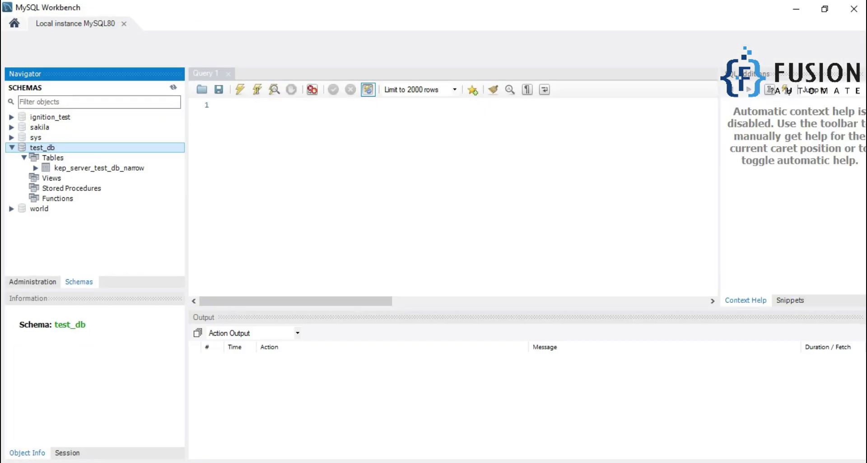
pyautogui.click(103, 168)
pyautogui.rightClick(104, 168)
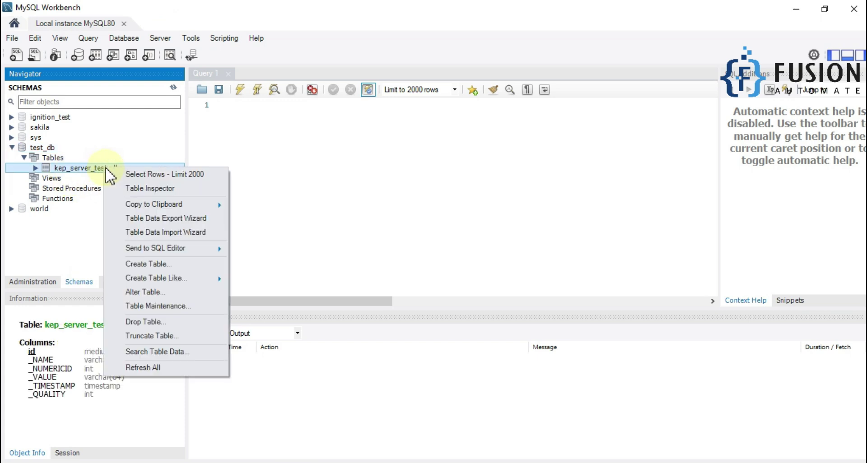
pyautogui.click(161, 174)
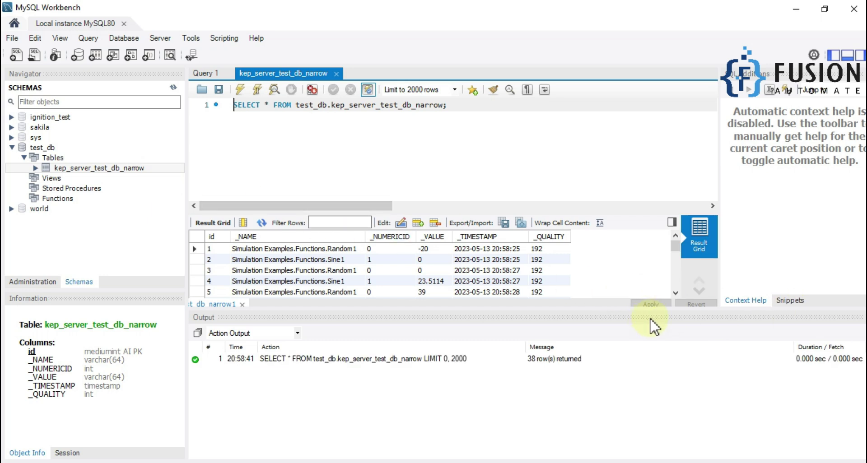
pyautogui.moveTo(648, 309); pyautogui.dragTo(644, 438)
pyautogui.moveTo(464, 288); pyautogui.dragTo(459, 147)
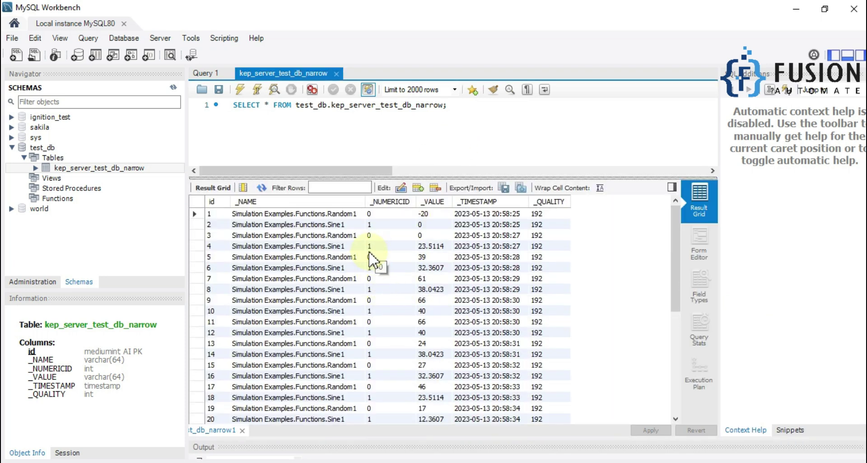
# Step: Inspect the Random1 rows' _NUMERICID, _VALUE, _TIMESTAMP and _QUALITY (192) values
pyautogui.click(336, 214)
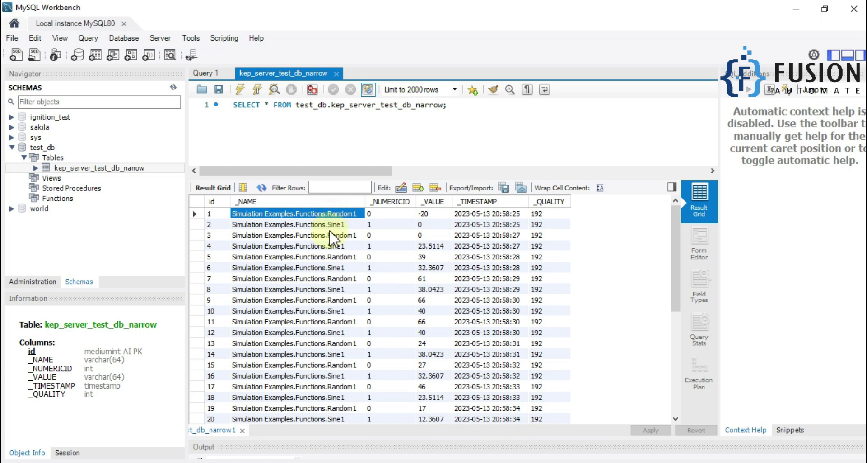
pyautogui.click(330, 235)
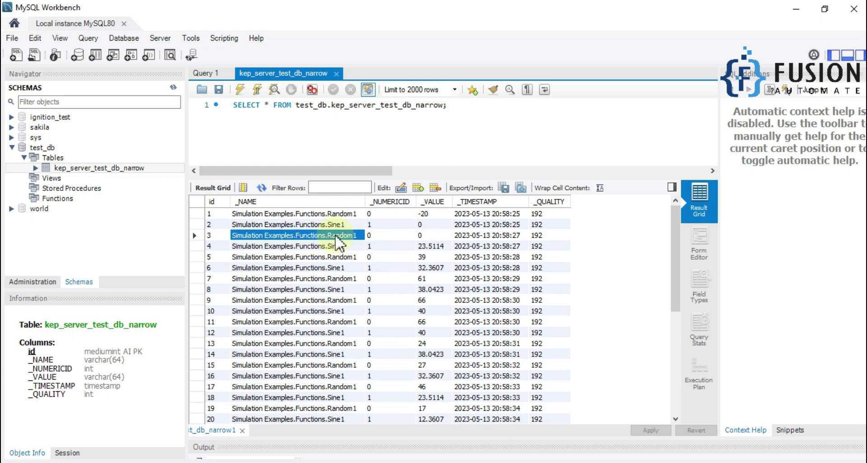
pyautogui.moveTo(390, 213); pyautogui.dragTo(393, 248)
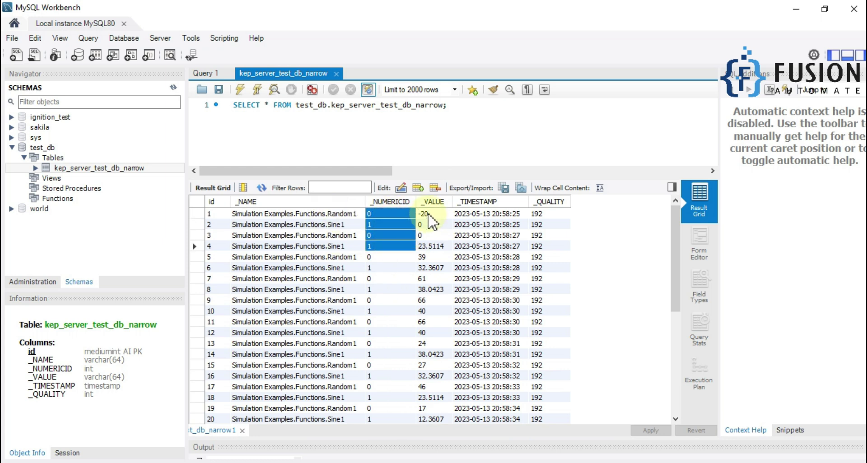
pyautogui.moveTo(428, 215); pyautogui.dragTo(431, 235)
pyautogui.moveTo(501, 215)
pyautogui.mouseDown()
pyautogui.moveTo(503, 240)
pyautogui.moveTo(519, 238)
pyautogui.moveTo(524, 271)
pyautogui.mouseUp()
pyautogui.click(504, 239)
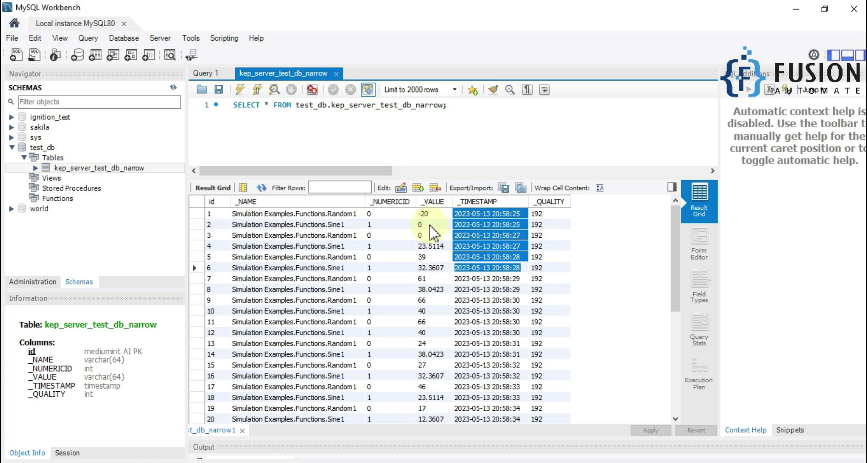
pyautogui.moveTo(431, 225); pyautogui.dragTo(431, 270)
pyautogui.moveTo(555, 235); pyautogui.dragTo(552, 214)
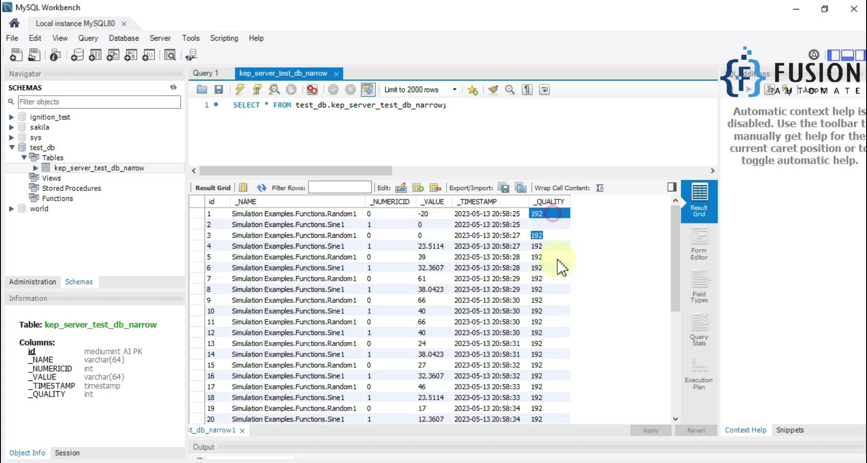
pyautogui.moveTo(561, 266); pyautogui.dragTo(561, 285)
pyautogui.click(469, 278)
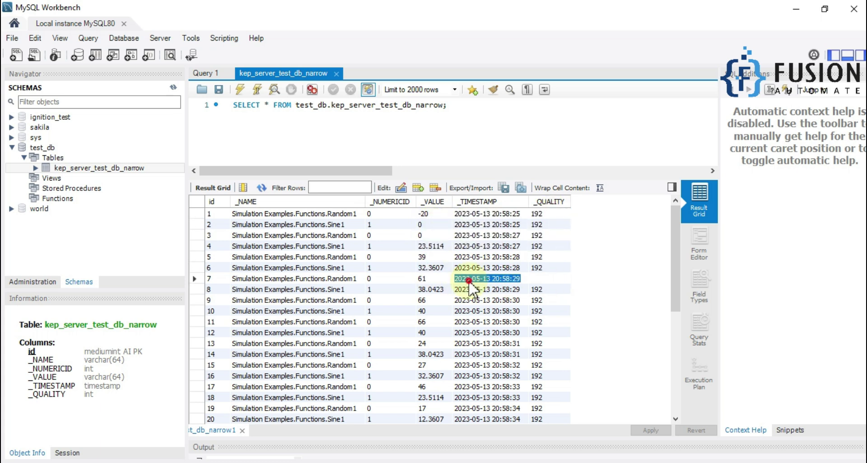
pyautogui.scroll(-1, 366, 284)
pyautogui.scroll(-5, 368, 281)
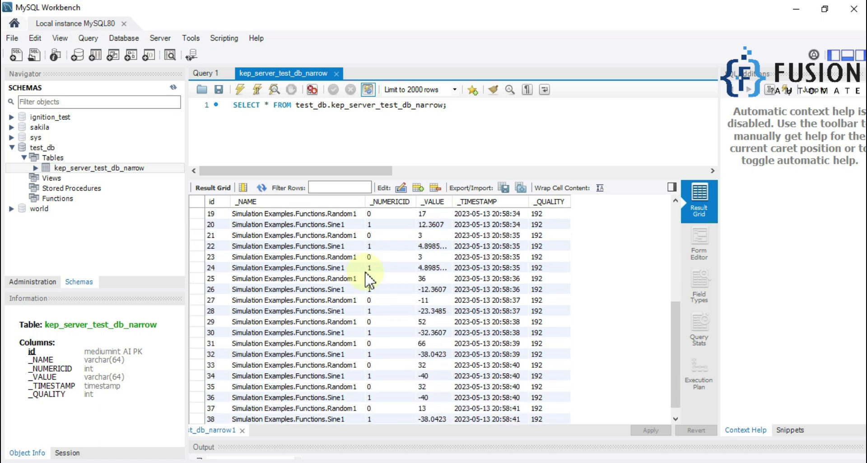
# Step: Review the Shop Floor to KEPServerEX to MySQL diagram in Photos, then minimize it
pyautogui.hotkey('alt', 'Tab')
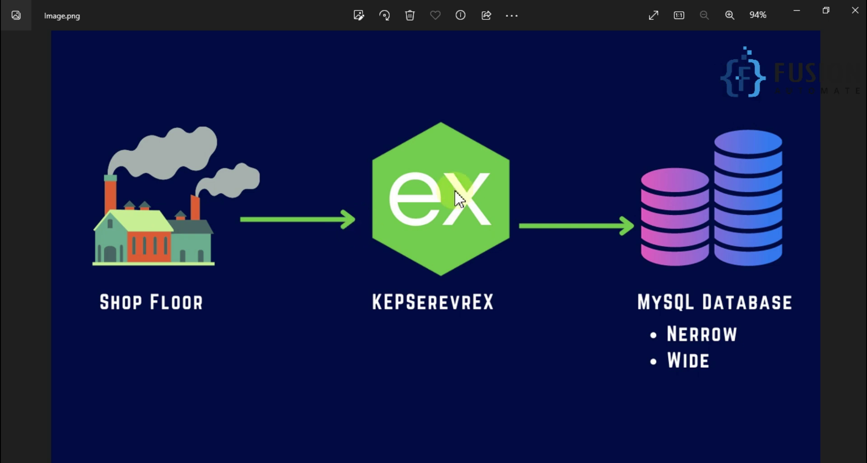
pyautogui.click(796, 10)
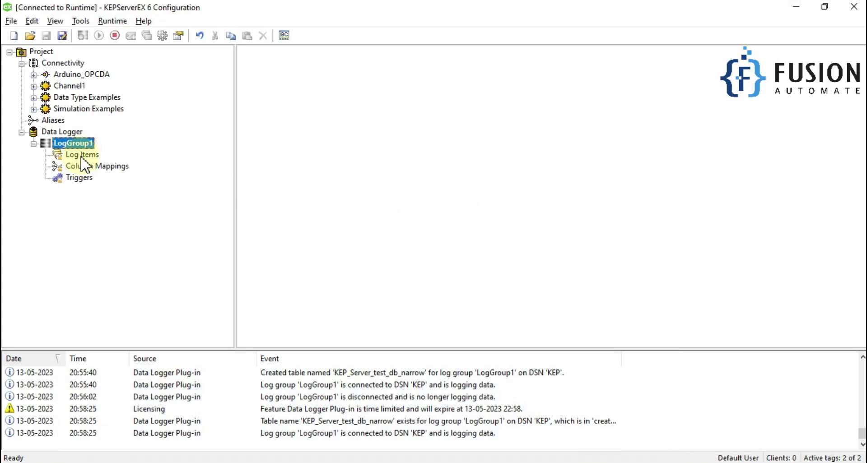
# Step: Disable LogGroup1 so it stops logging
pyautogui.rightClick(70, 142)
pyautogui.click(84, 149)
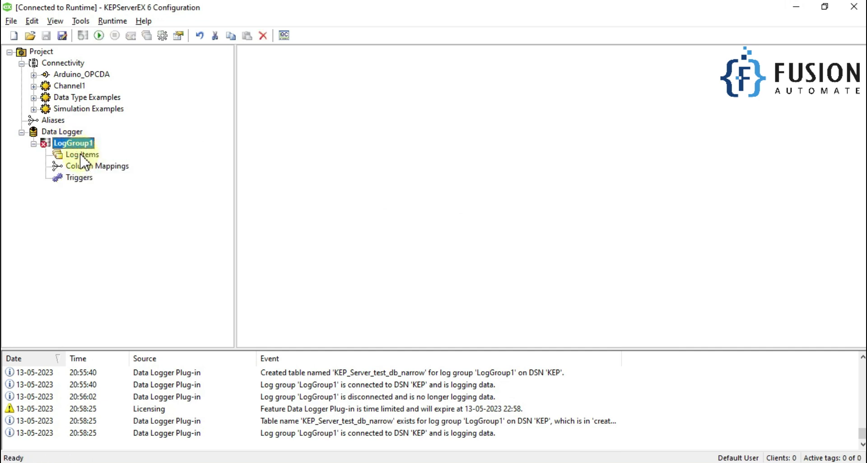
pyautogui.click(89, 153)
# Step: Start a new log item in LogGroup1 and browse the server's available tags for its Item ID
pyautogui.rightClick(393, 117)
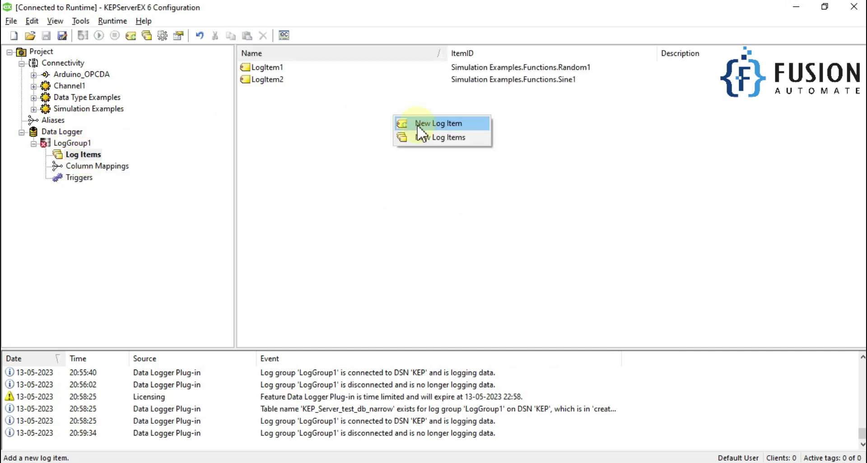
pyautogui.click(437, 127)
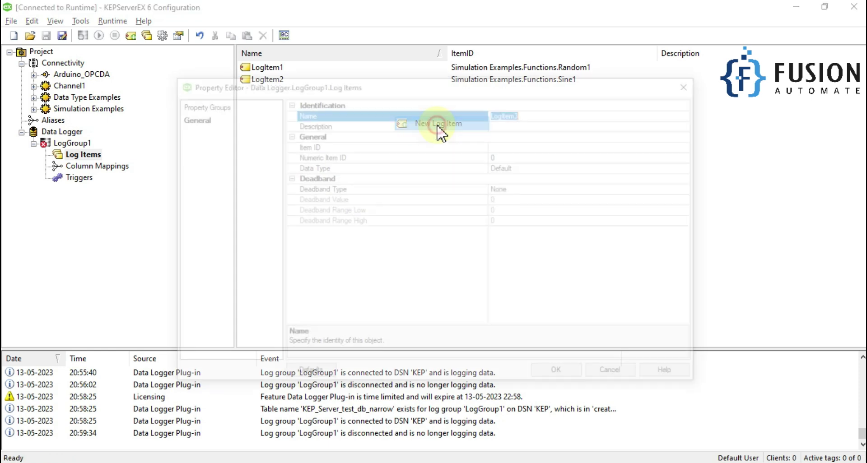
pyautogui.click(696, 145)
pyautogui.click(693, 146)
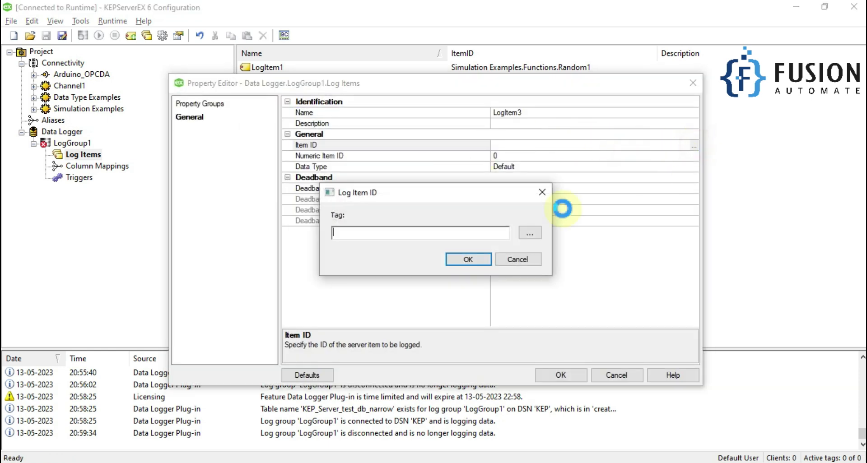
pyautogui.click(530, 233)
pyautogui.scroll(6, 49, 165)
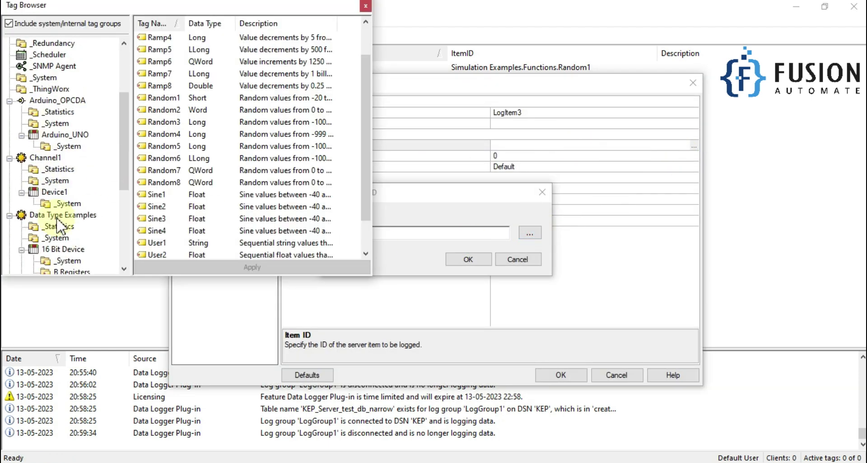
pyautogui.scroll(-2, 63, 190)
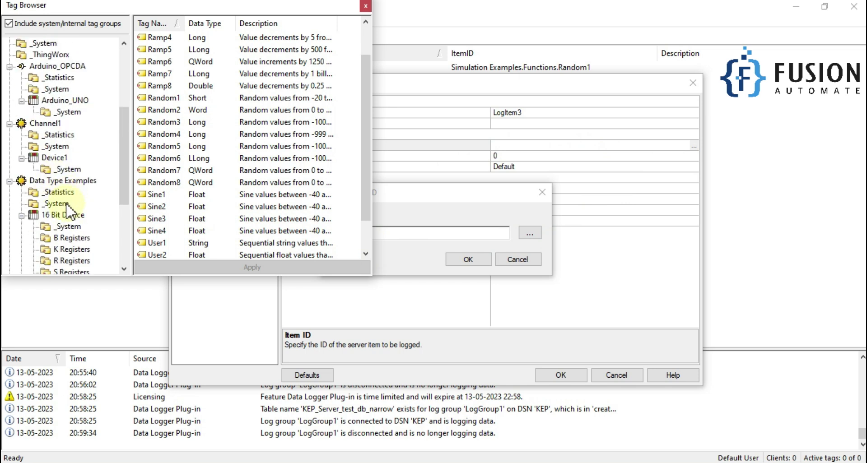
pyautogui.scroll(-1, 66, 194)
pyautogui.scroll(-3, 65, 187)
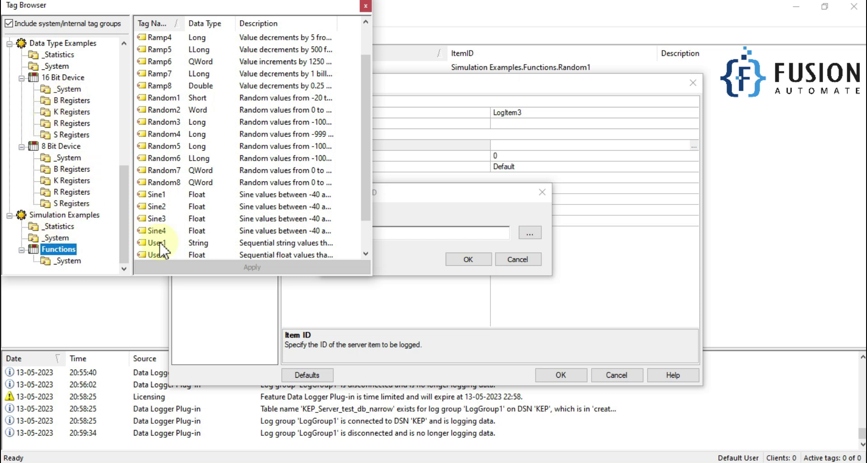
pyautogui.click(366, 5)
# Step: Cancel the Item ID entry and discard the new log item after the empty-ID warning
pyautogui.click(515, 259)
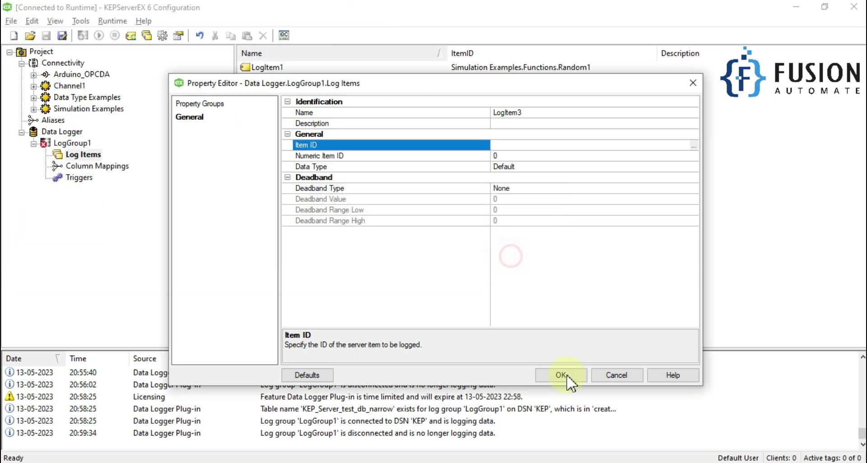
pyautogui.click(566, 375)
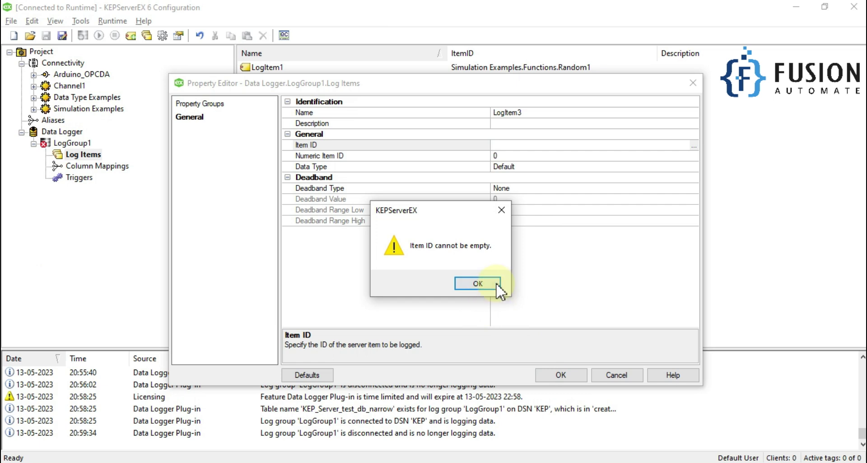
pyautogui.click(478, 284)
pyautogui.click(616, 376)
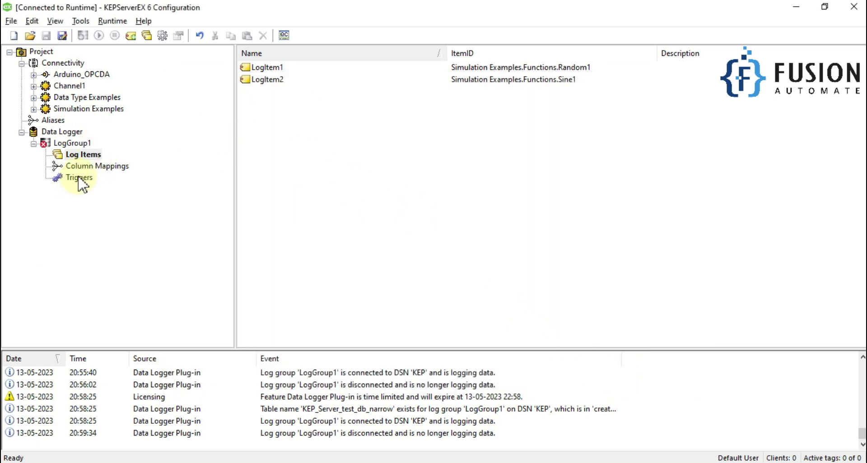
# Step: Open LogGroup1's properties, then return to the narrow table's results in MySQL Workbench
pyautogui.doubleClick(67, 144)
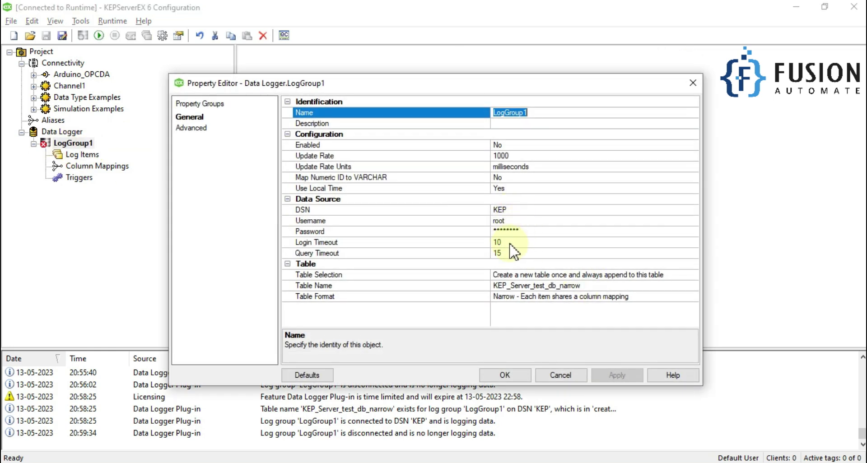
pyautogui.hotkey('shift', 'Tab')
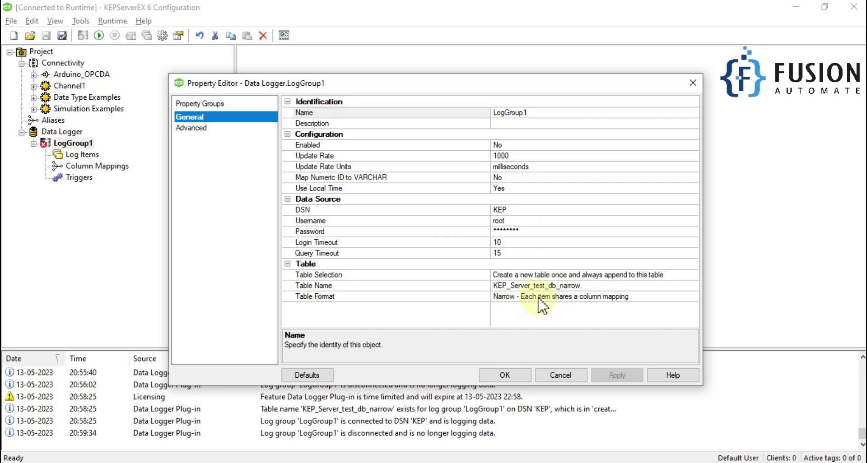
pyautogui.click(231, 461)
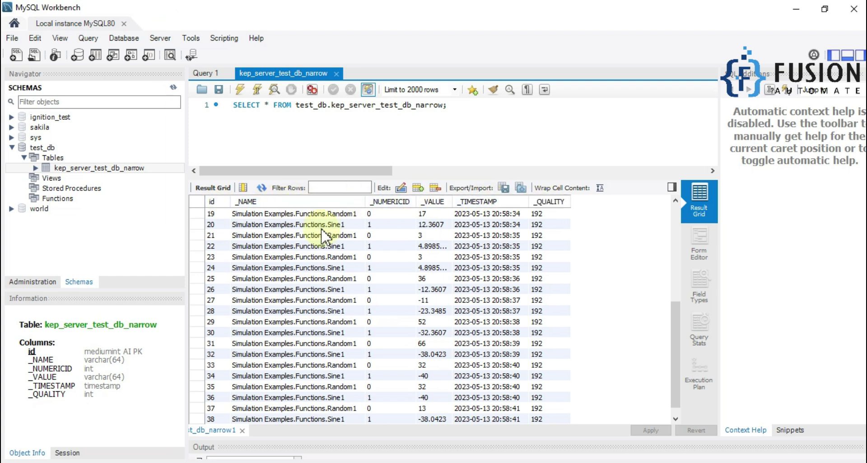
# Step: Highlight rows 19-31 across the _NAME, _NUMERICID, _VALUE, _TIMESTAMP and _QUALITY columns
pyautogui.moveTo(321, 228); pyautogui.dragTo(338, 333)
pyautogui.moveTo(386, 226); pyautogui.dragTo(403, 301)
pyautogui.moveTo(434, 224); pyautogui.dragTo(459, 325)
pyautogui.moveTo(492, 214); pyautogui.dragTo(506, 323)
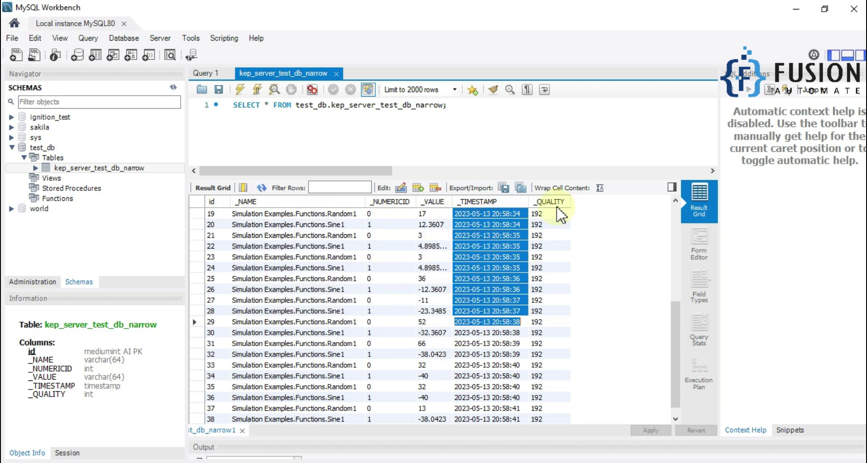
pyautogui.moveTo(558, 214); pyautogui.dragTo(559, 343)
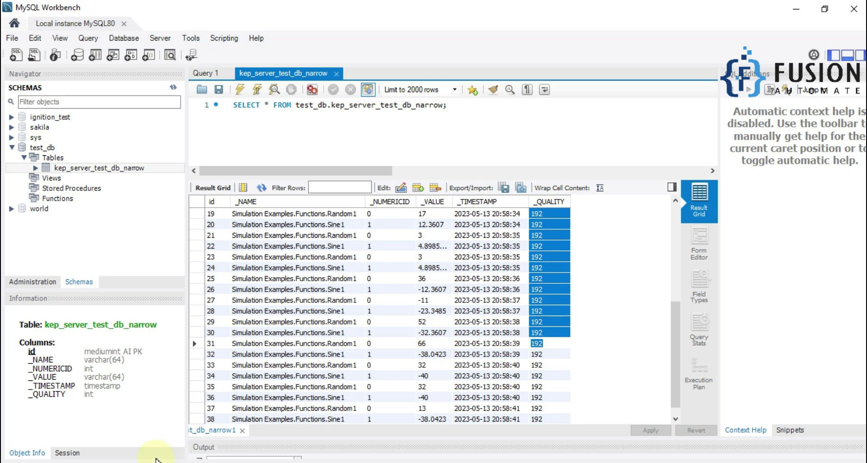
pyautogui.click(145, 418)
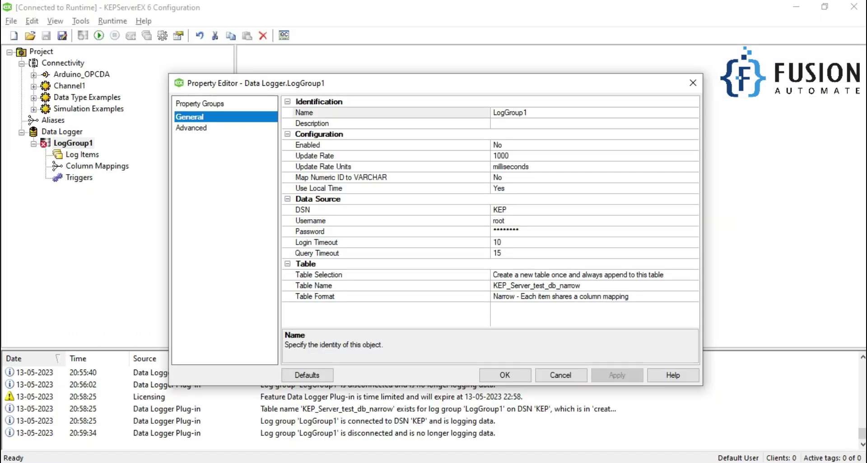
# Step: Create a new Data Logger log group with a 1000 ms update rate and DSN KEP
pyautogui.click(566, 376)
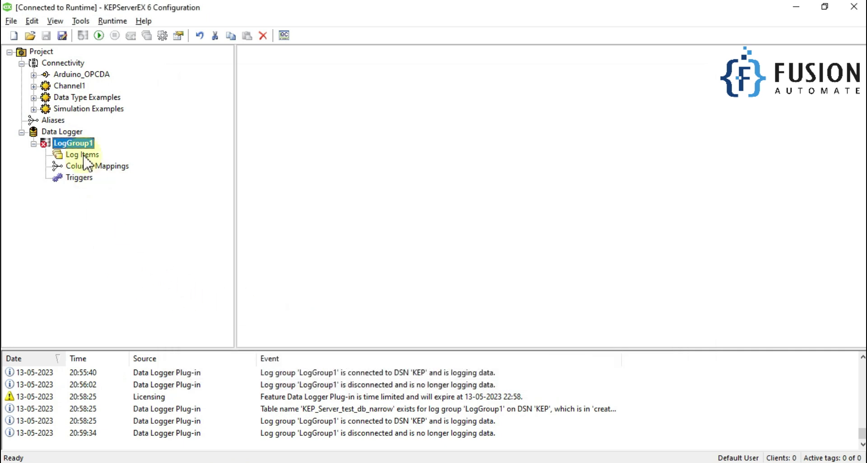
pyautogui.rightClick(73, 130)
pyautogui.click(108, 139)
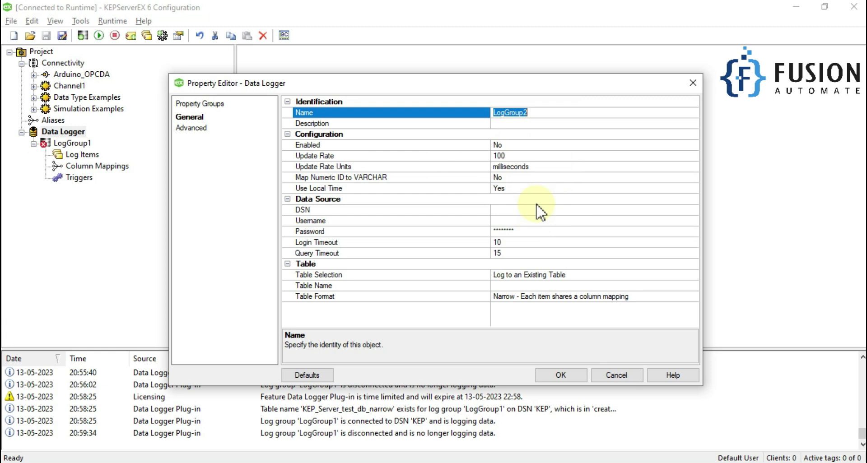
pyautogui.click(527, 155)
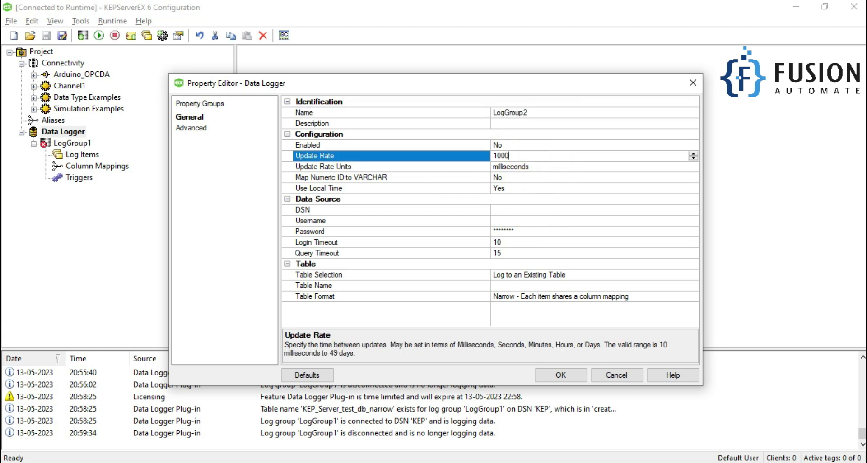
pyautogui.click(519, 210)
pyautogui.click(693, 211)
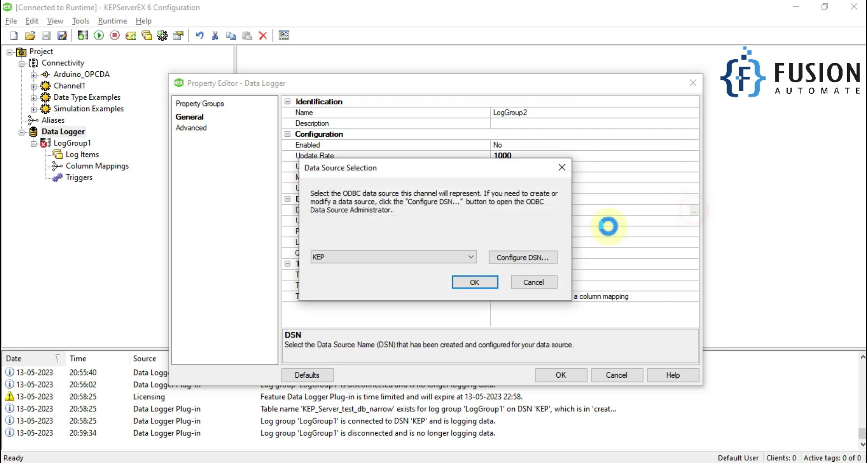
pyautogui.click(479, 280)
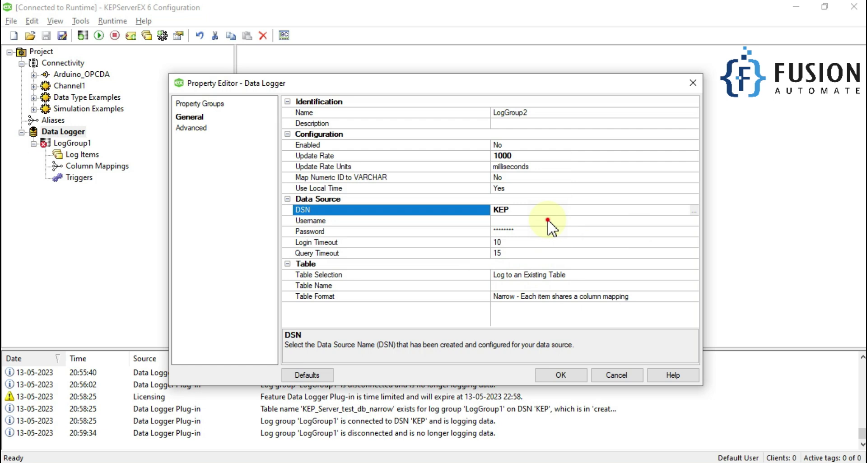
# Step: Enter the database username and password and set the table to be created once and appended
pyautogui.click(547, 220)
pyautogui.write('root')
pyautogui.press('Tab')
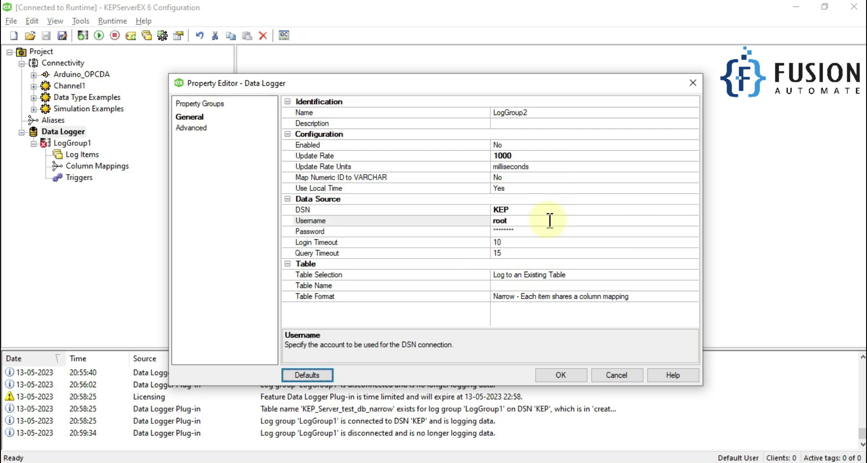
pyautogui.click(533, 231)
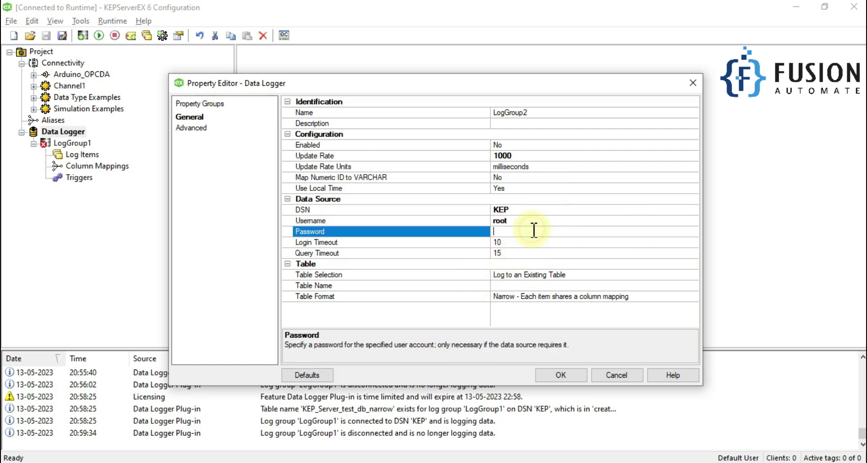
pyautogui.click(544, 276)
pyautogui.click(694, 275)
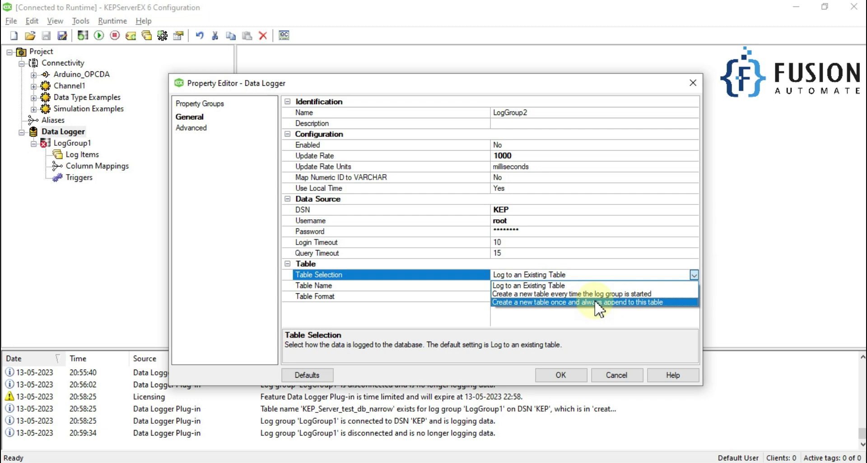
pyautogui.click(605, 302)
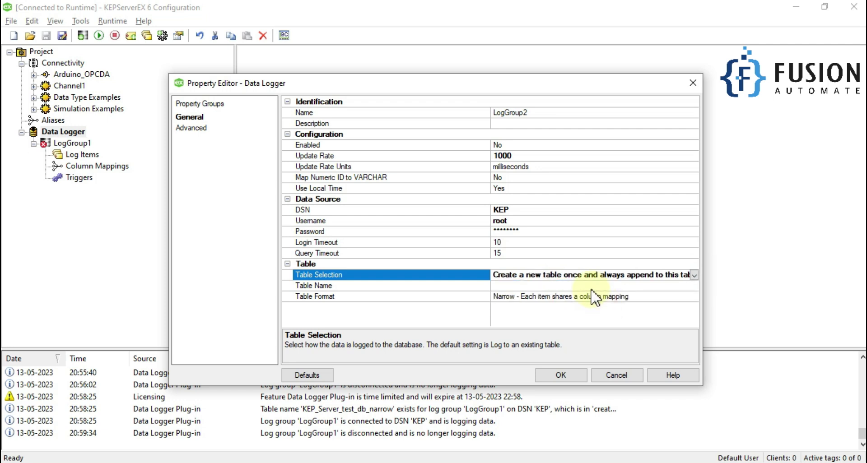
# Step: Name the table kep_server_test_db_wide, set Wide format, and create LogGroup2
pyautogui.click(594, 286)
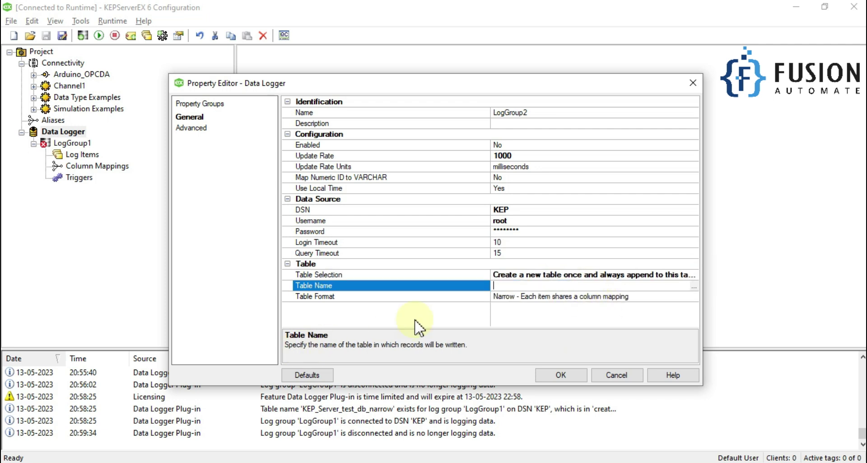
pyautogui.hotkey('alt', 'Tab')
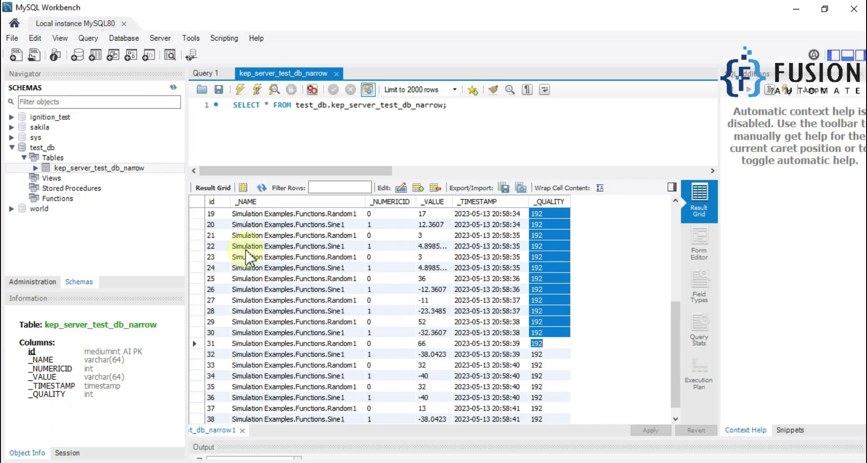
pyautogui.hotkey('alt', 'Tab')
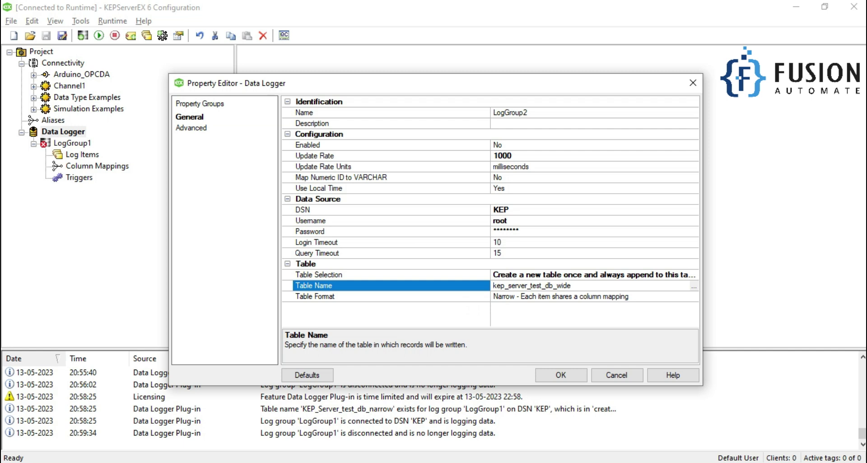
pyautogui.click(658, 297)
pyautogui.click(692, 298)
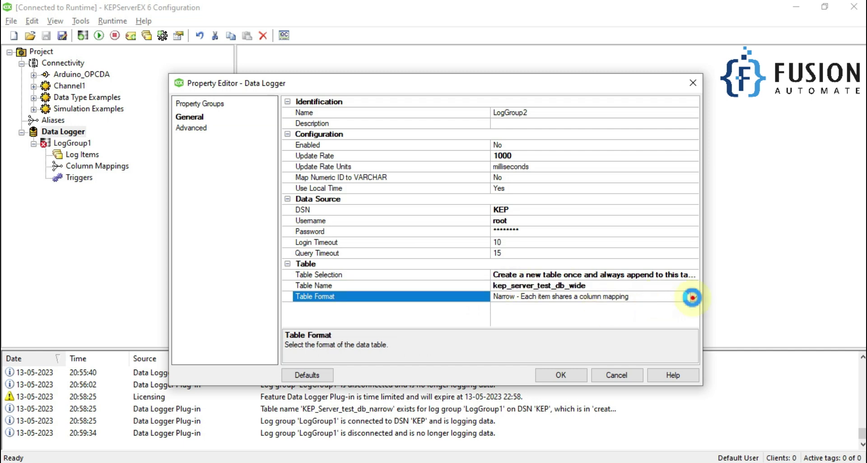
pyautogui.click(577, 316)
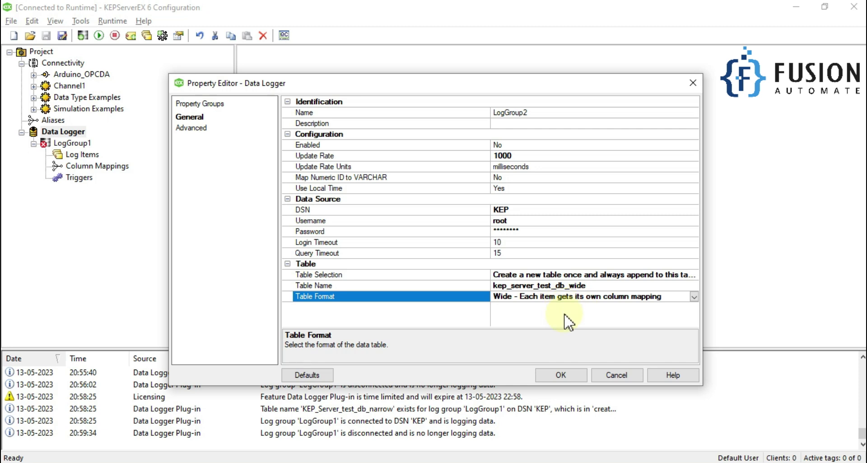
pyautogui.click(562, 375)
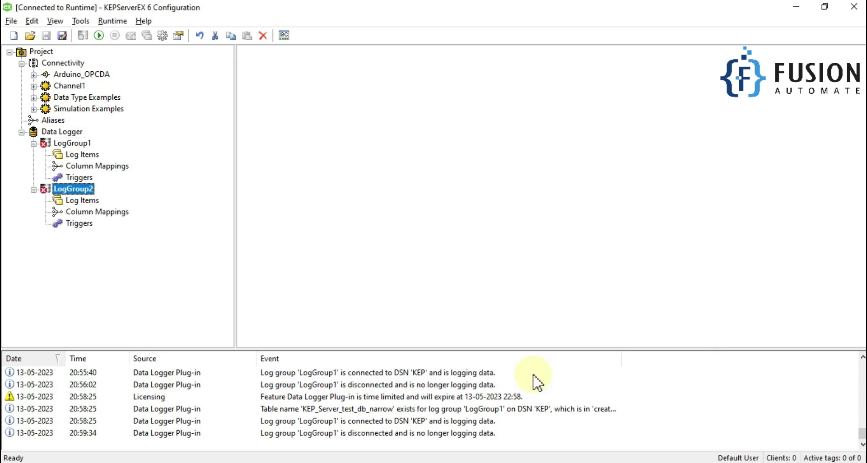
# Step: Add Simulation Examples.Functions.Random1 and Sine1 as LogGroup2's log items
pyautogui.rightClick(82, 201)
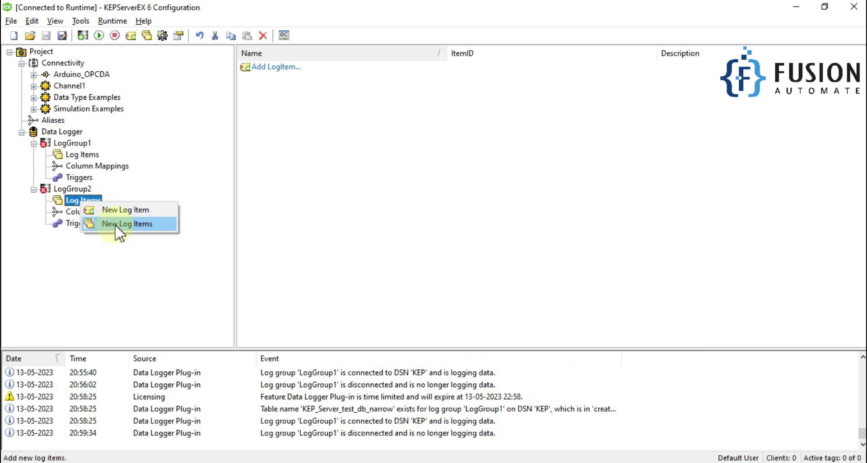
pyautogui.click(116, 226)
pyautogui.moveTo(234, 10); pyautogui.dragTo(328, 15)
pyautogui.scroll(-8, 152, 172)
pyautogui.click(152, 255)
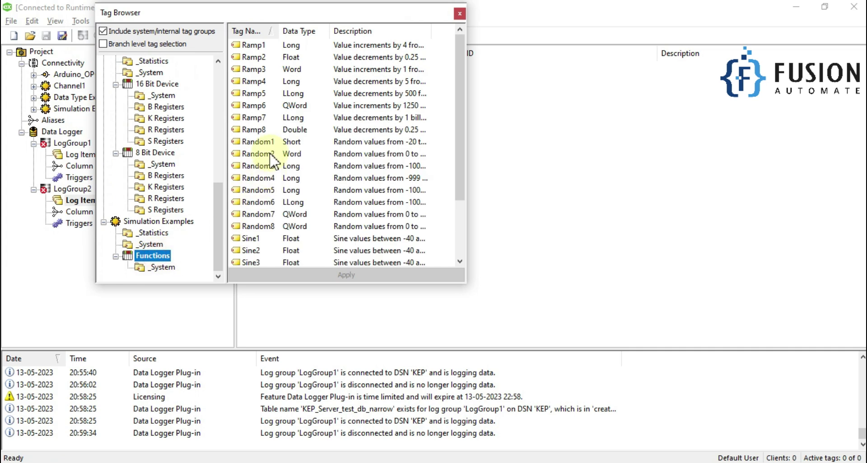
pyautogui.click(257, 141)
pyautogui.keyDown('ctrl'); pyautogui.click(251, 238); pyautogui.keyUp('ctrl')
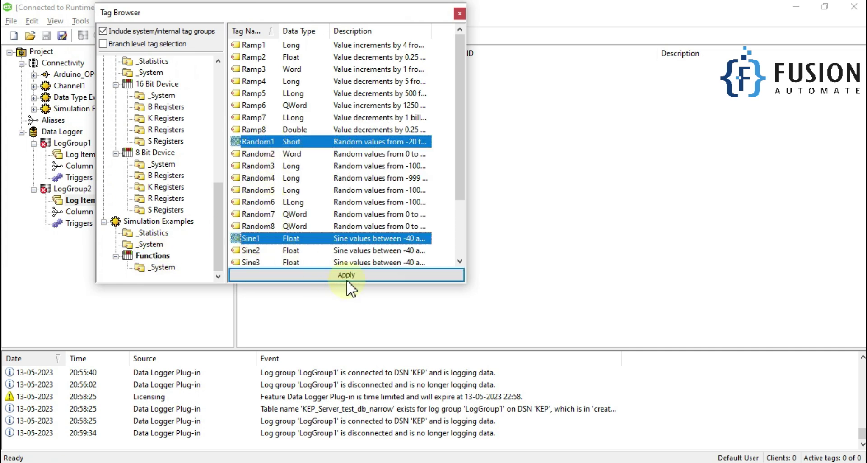
pyautogui.click(347, 279)
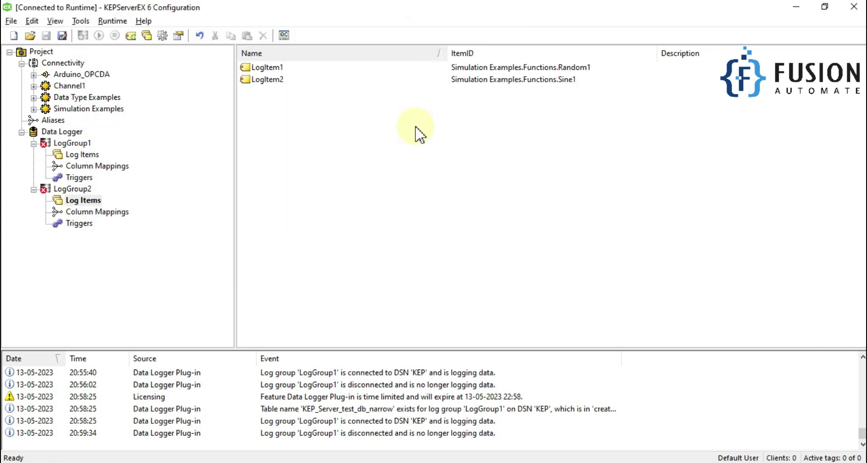
# Step: Set LogGroup2's Trigger1 static logging interval to 5000 ms
pyautogui.click(79, 223)
pyautogui.doubleClick(260, 68)
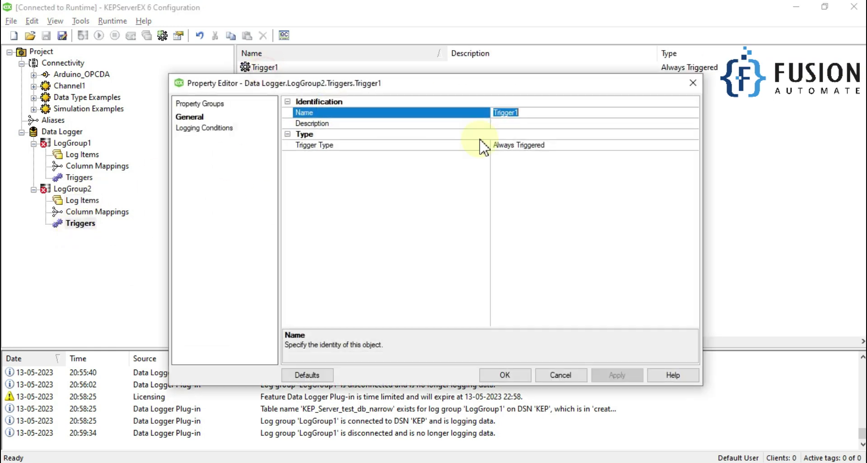
pyautogui.click(557, 145)
pyautogui.click(219, 129)
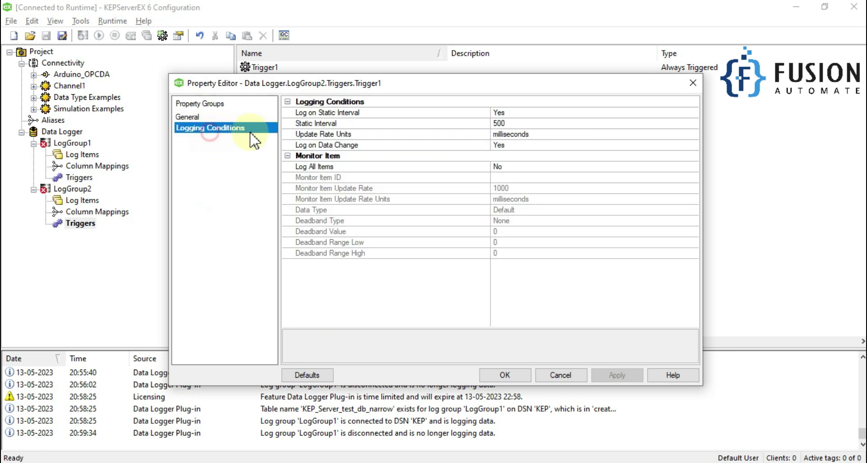
pyautogui.click(522, 123)
pyautogui.write('0')
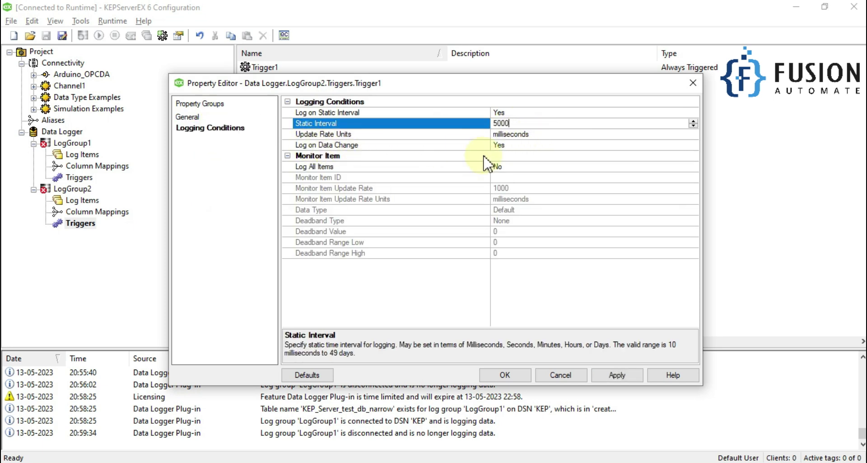
pyautogui.click(515, 374)
# Step: Enable LogGroup2 so it starts logging
pyautogui.click(71, 189)
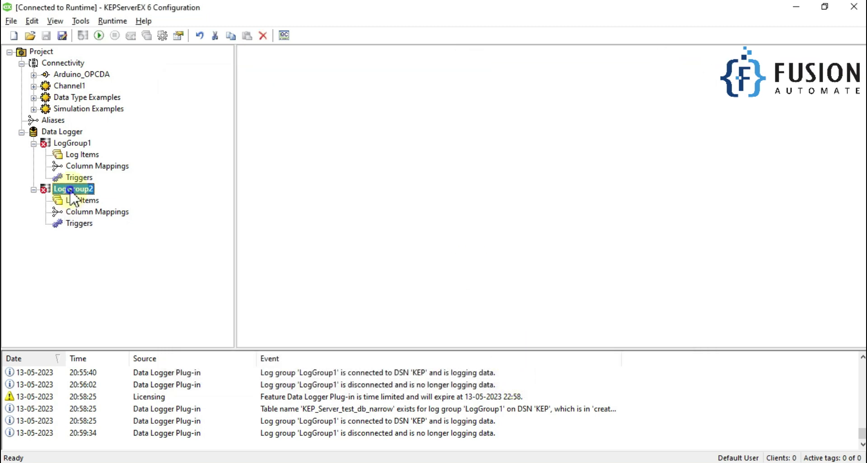
pyautogui.rightClick(71, 190)
pyautogui.click(93, 199)
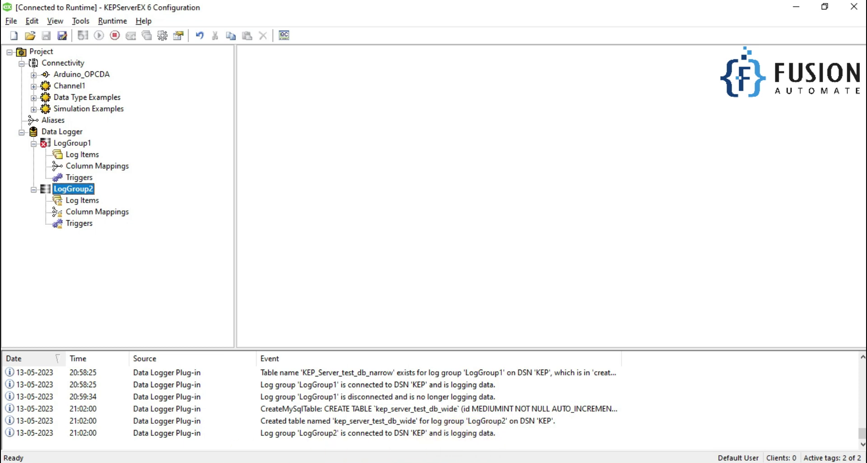
pyautogui.click(250, 461)
# Step: Refresh the schemas and query kep_server_test_db_wide with Select Rows - Limit 2000
pyautogui.click(173, 87)
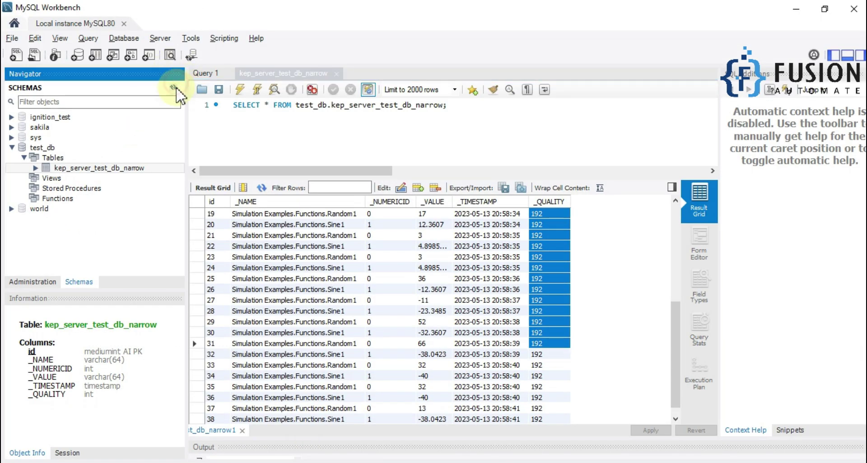
pyautogui.click(122, 178)
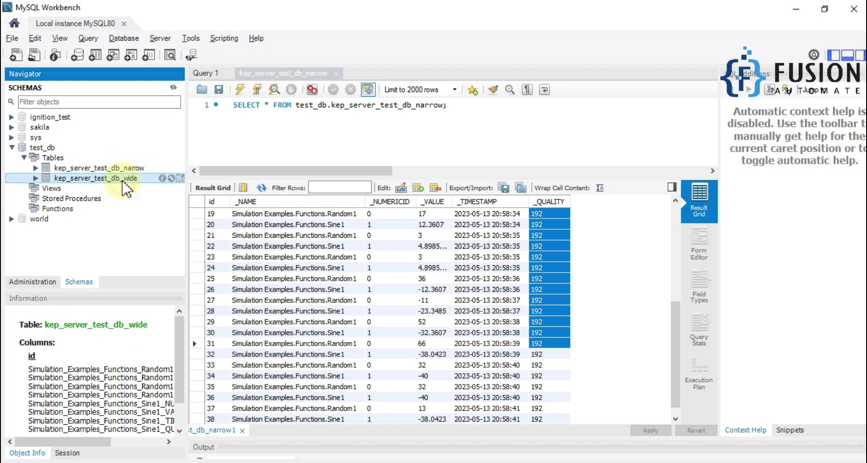
pyautogui.rightClick(123, 179)
pyautogui.click(143, 176)
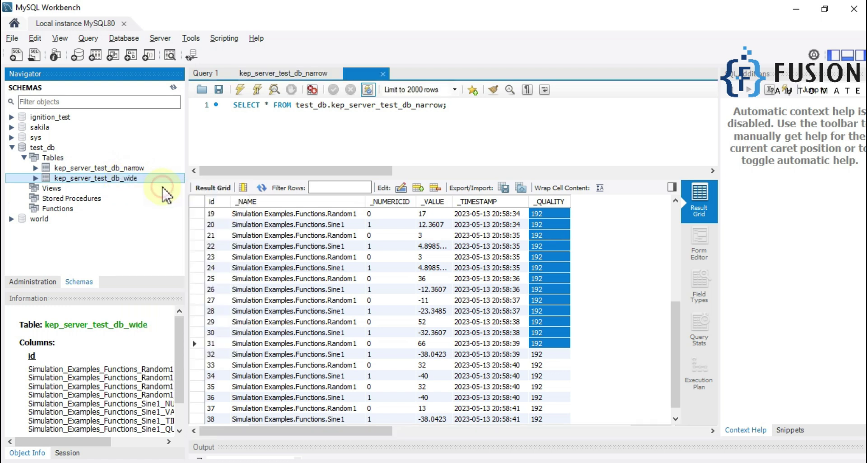
pyautogui.moveTo(442, 258); pyautogui.dragTo(454, 192)
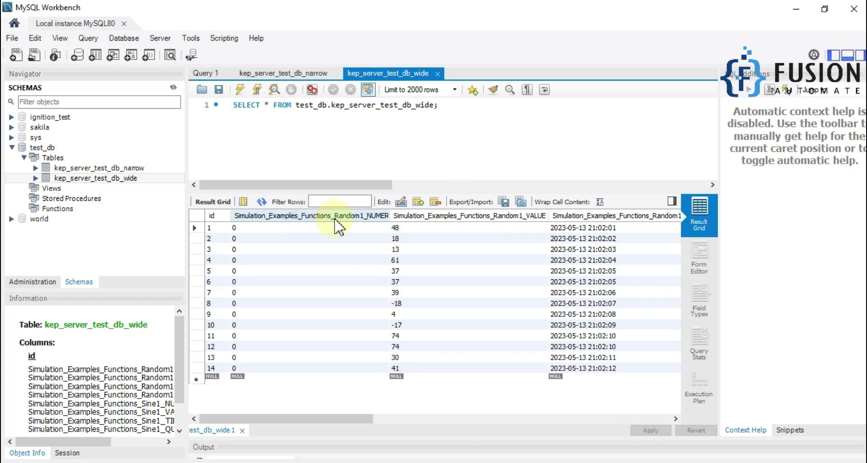
# Step: Widen and sort by Random1_NUMERICID and scroll across the wide table's columns
pyautogui.moveTo(390, 217); pyautogui.dragTo(426, 224)
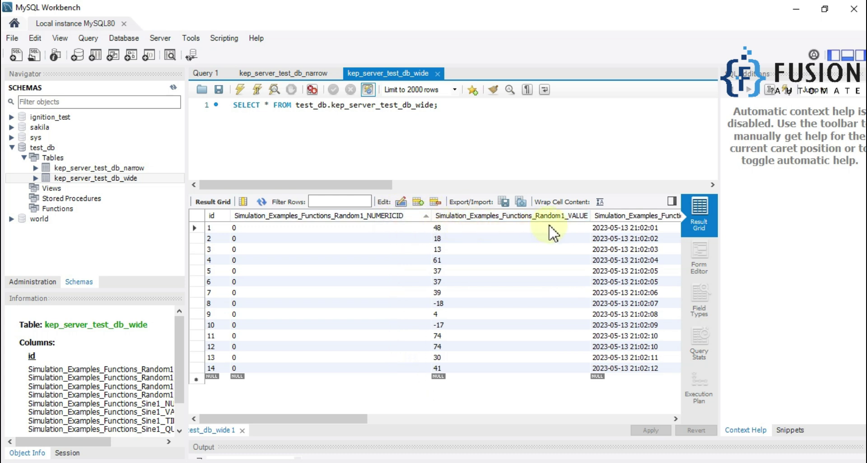
pyautogui.moveTo(336, 420); pyautogui.dragTo(510, 425)
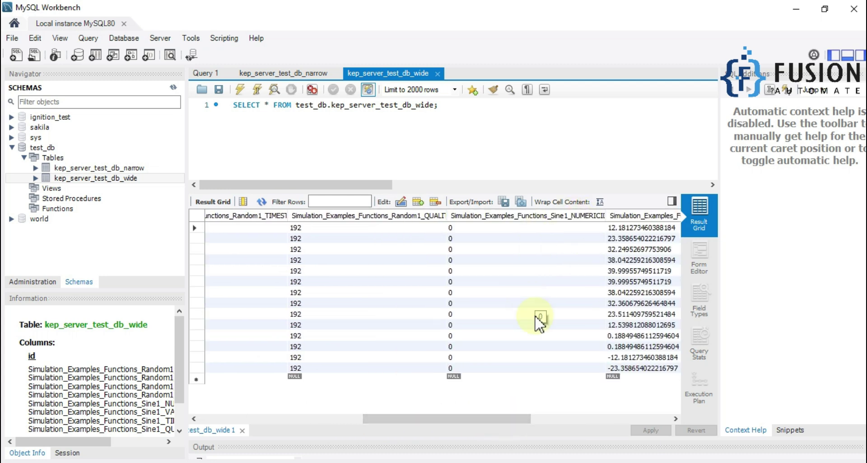
pyautogui.moveTo(365, 420); pyautogui.dragTo(203, 420)
pyautogui.click(350, 219)
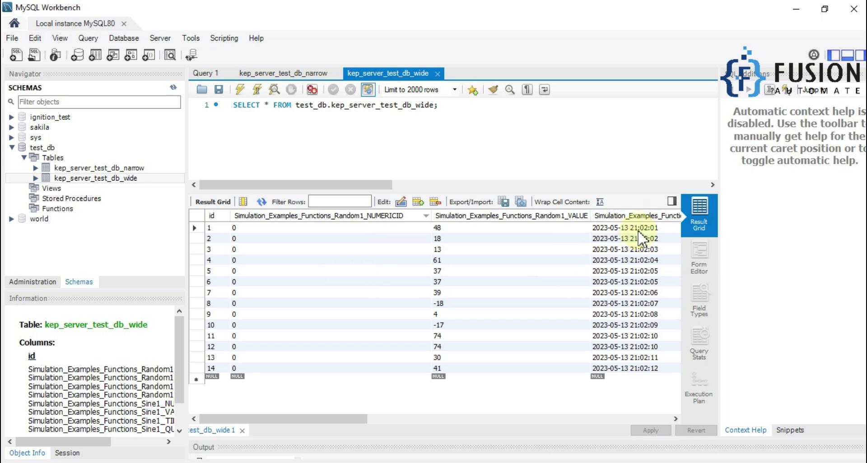
pyautogui.moveTo(350, 420); pyautogui.dragTo(474, 421)
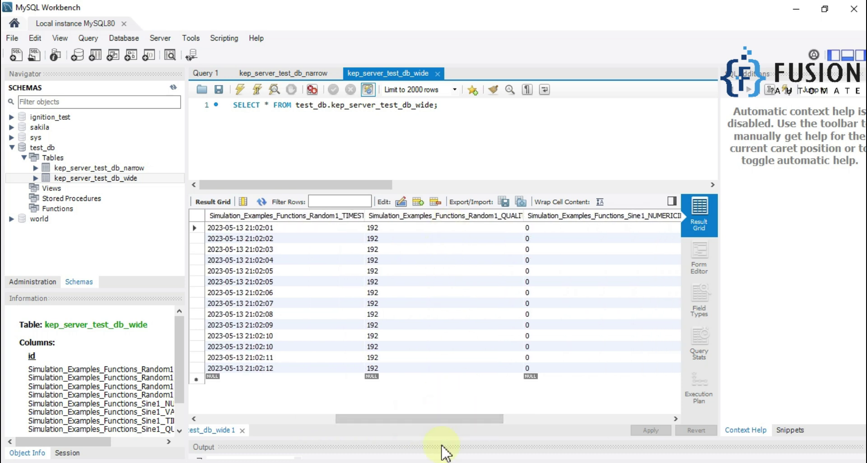
pyautogui.moveTo(443, 415); pyautogui.dragTo(506, 419)
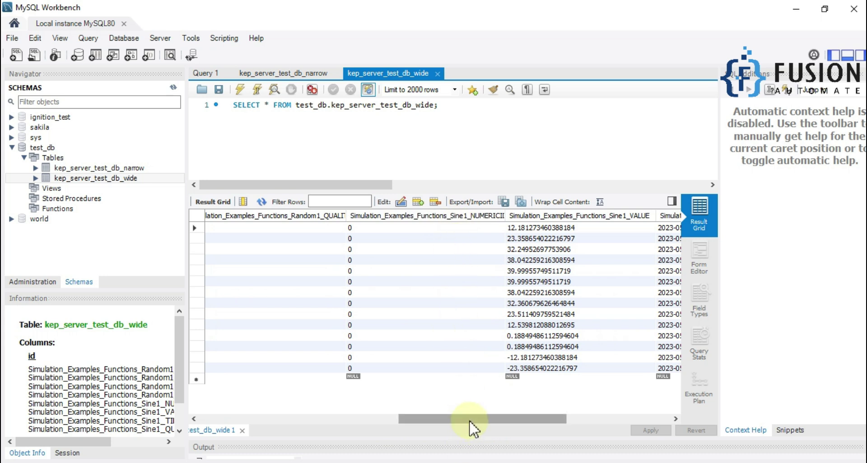
pyautogui.moveTo(472, 419); pyautogui.dragTo(508, 416)
pyautogui.moveTo(481, 239); pyautogui.dragTo(492, 303)
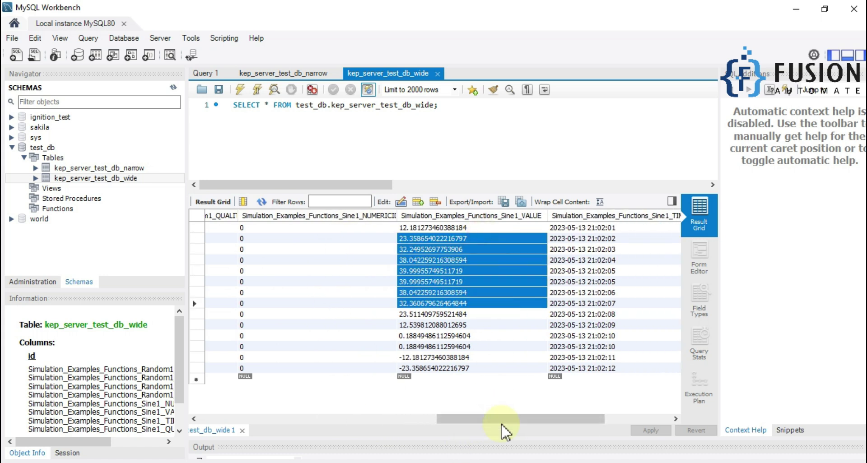
pyautogui.moveTo(512, 419); pyautogui.dragTo(557, 419)
# Step: Highlight the Sine1 timestamps and 192 quality values, then compare with the narrow table's tab
pyautogui.moveTo(492, 239); pyautogui.dragTo(503, 319)
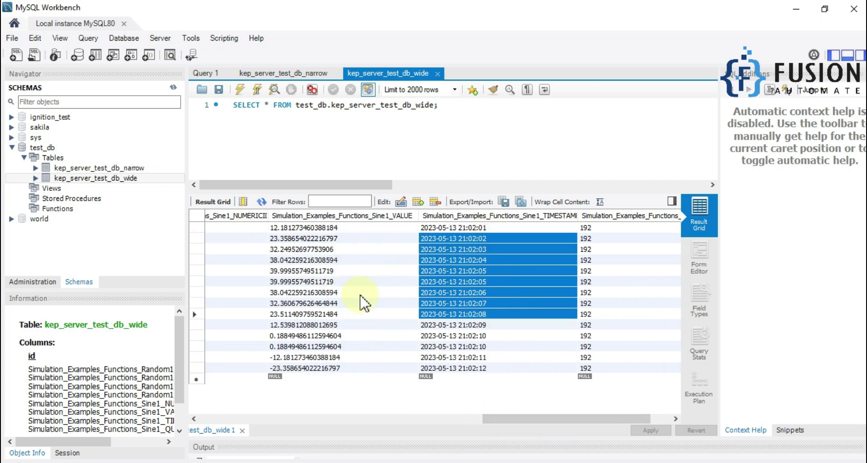
pyautogui.moveTo(609, 239); pyautogui.dragTo(620, 323)
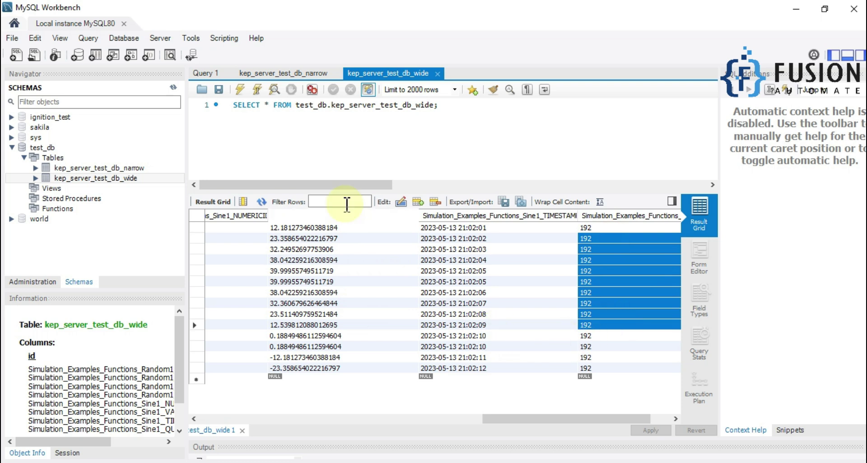
pyautogui.click(311, 74)
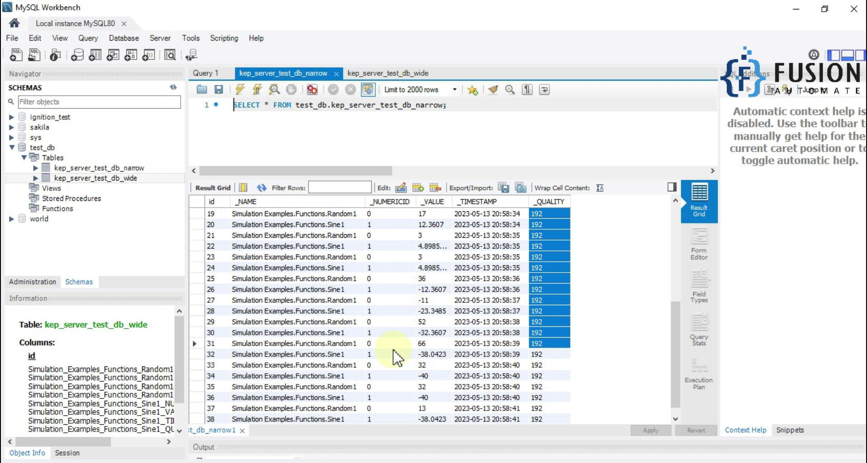
pyautogui.click(388, 73)
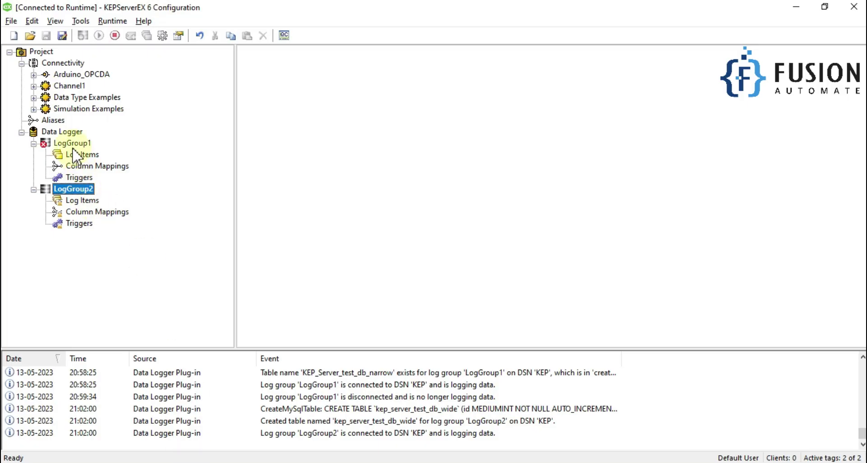
# Step: Re-enable LogGroup1 so it logs alongside LogGroup2
pyautogui.rightClick(71, 143)
pyautogui.click(84, 147)
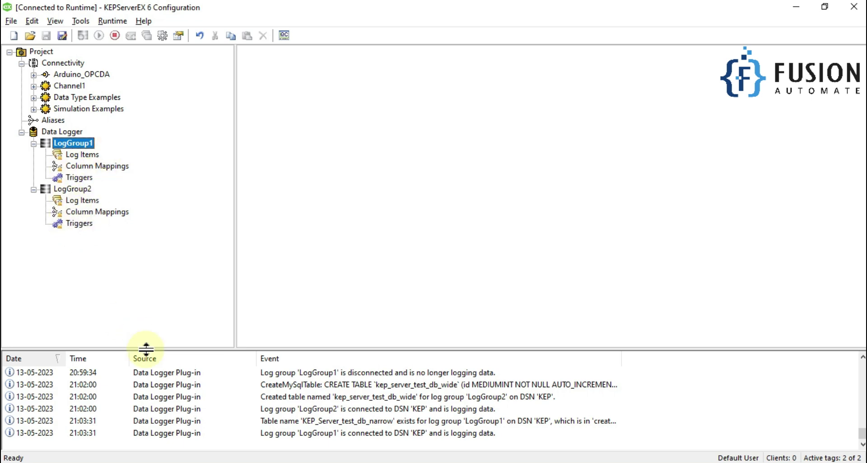
pyautogui.hotkey('alt', 'Tab')
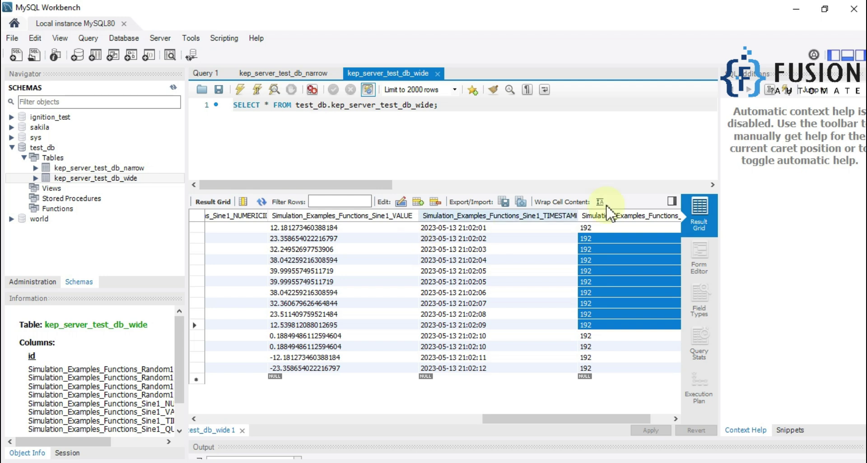
# Step: Minimize MySQL Workbench, KEPServerEX and the Image.png viewer to reveal the desktop
pyautogui.click(794, 9)
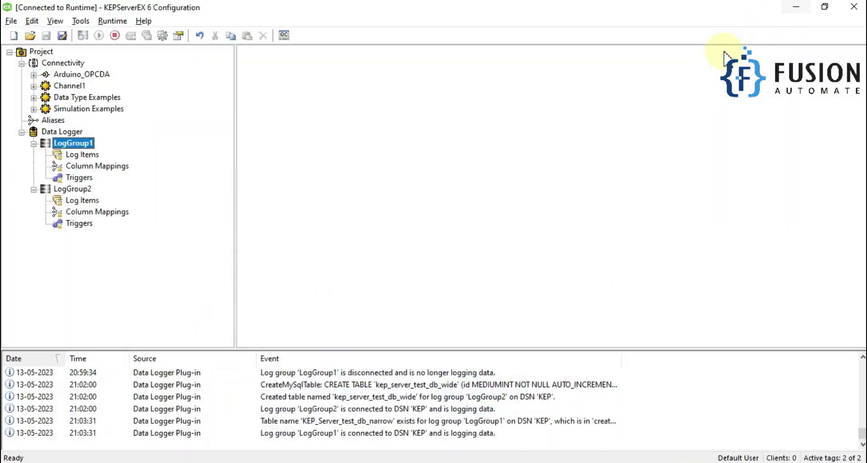
pyautogui.click(795, 8)
pyautogui.click(790, 12)
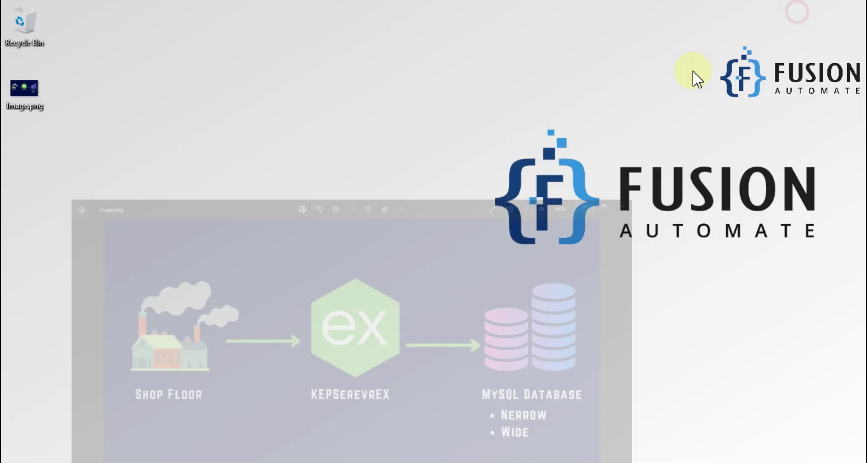